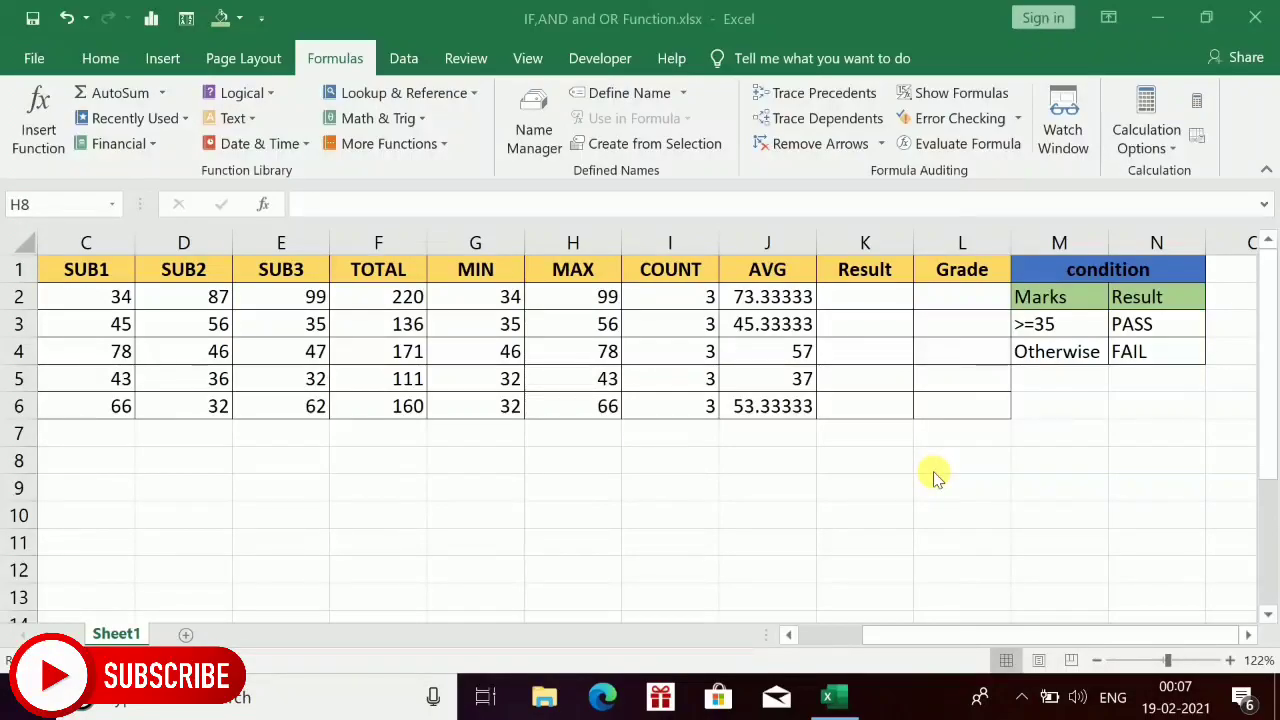
click(684, 492)
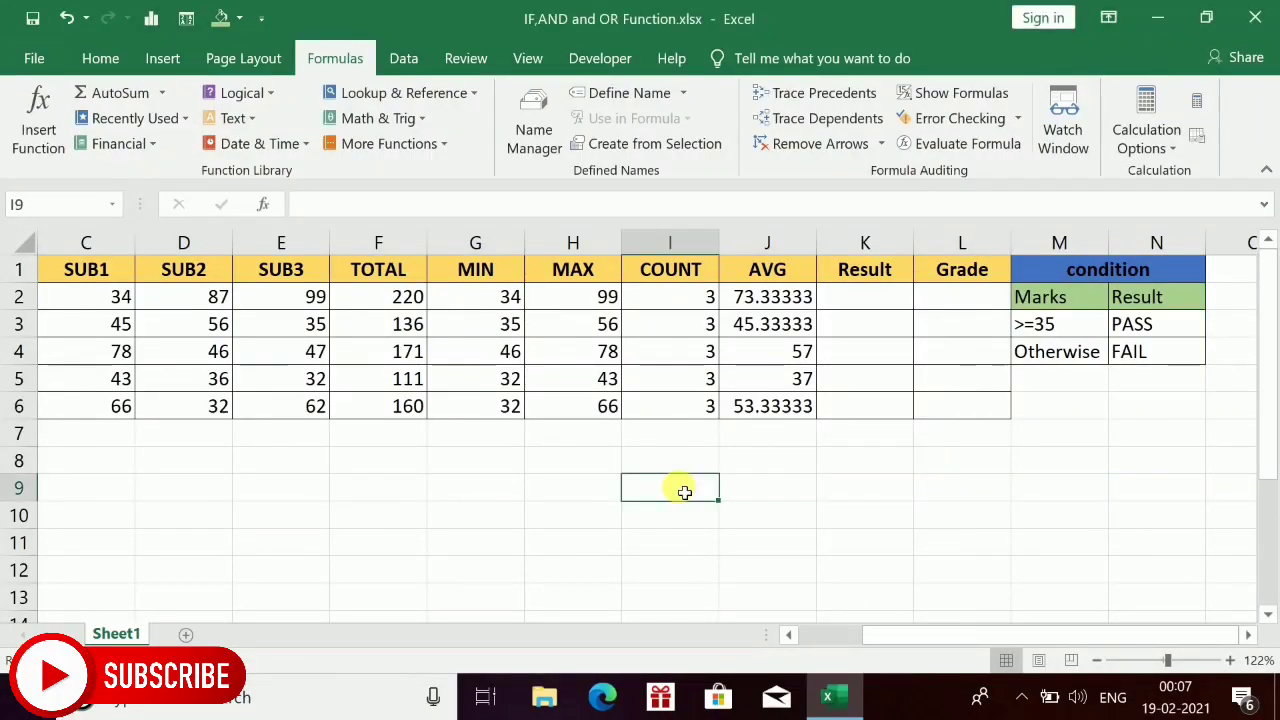
text(=if)
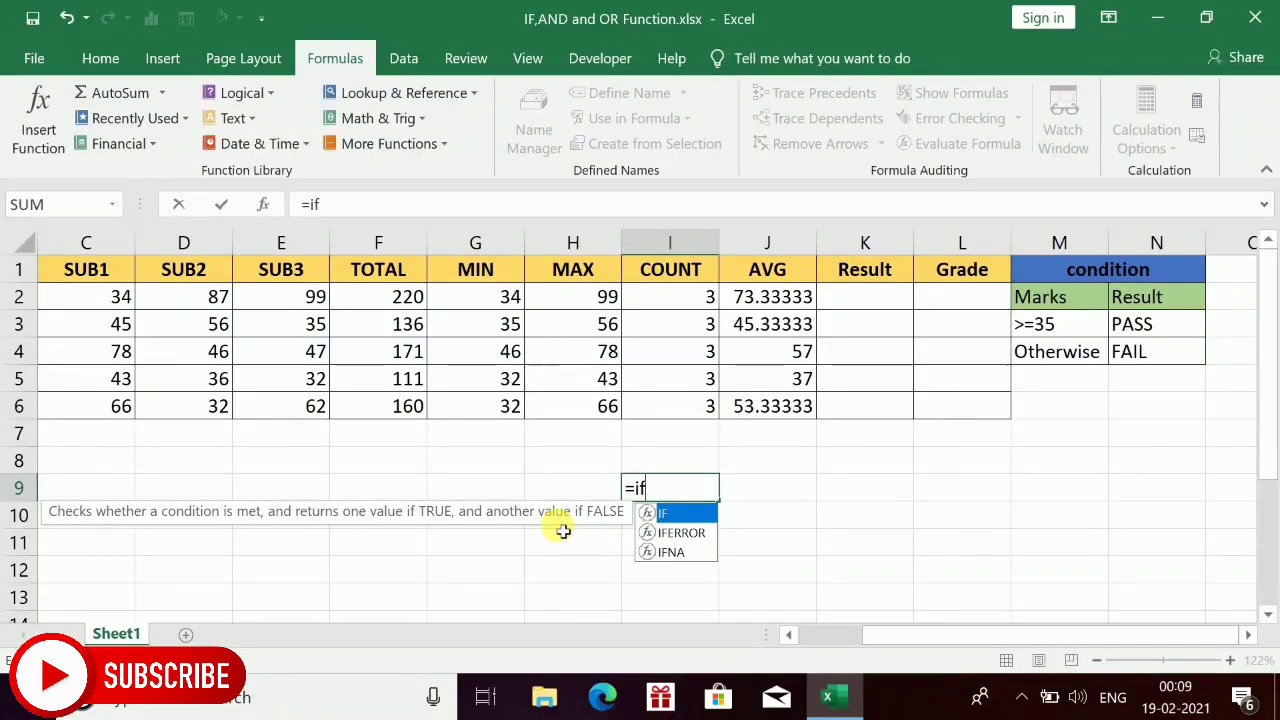
key(Escape)
Enter the sample mark 36 in cell H9 below the table.
click(576, 492)
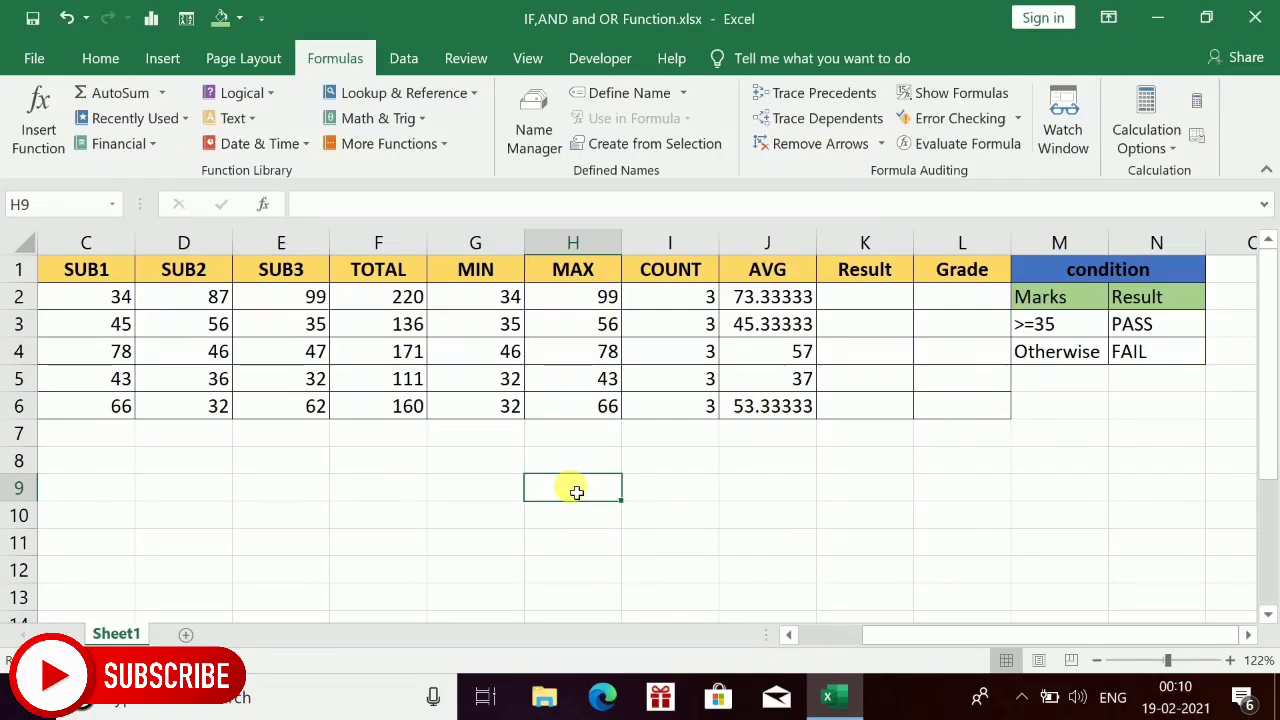
text(36)
key(Tab)
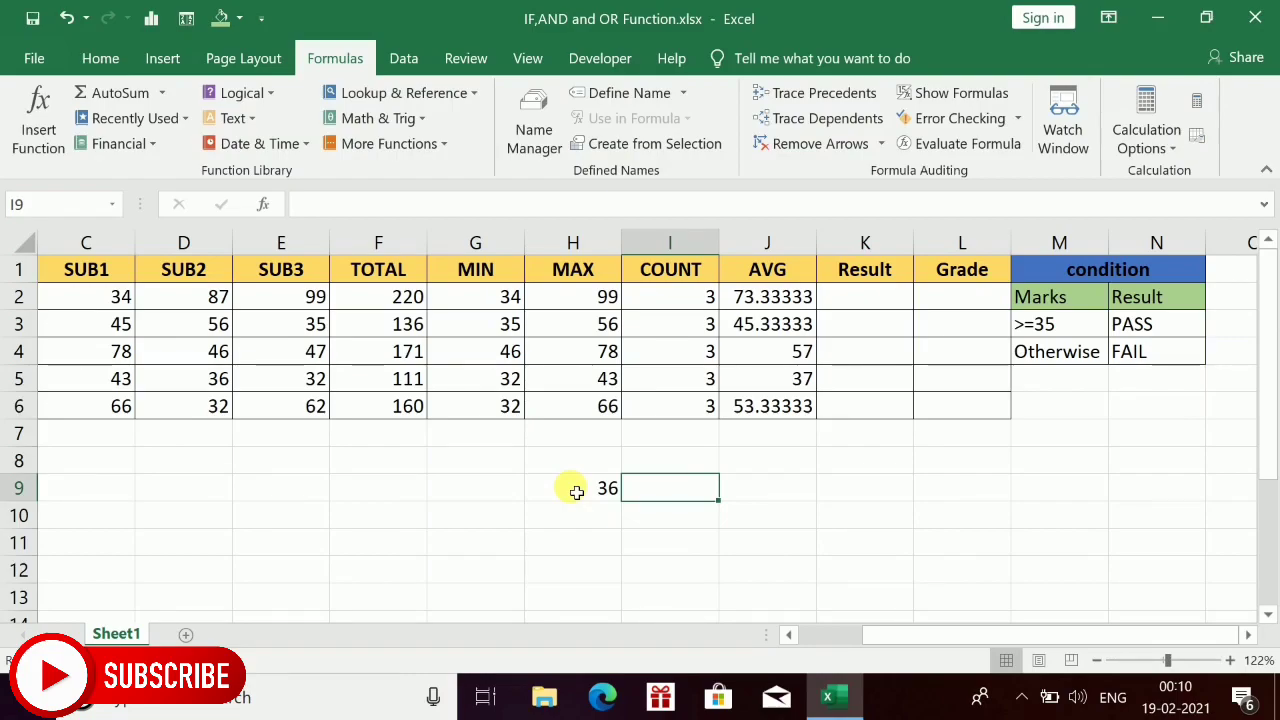
Start an IF formula in I9 whose logical test checks whether H9 is greater than or equal to 35.
text(=if)
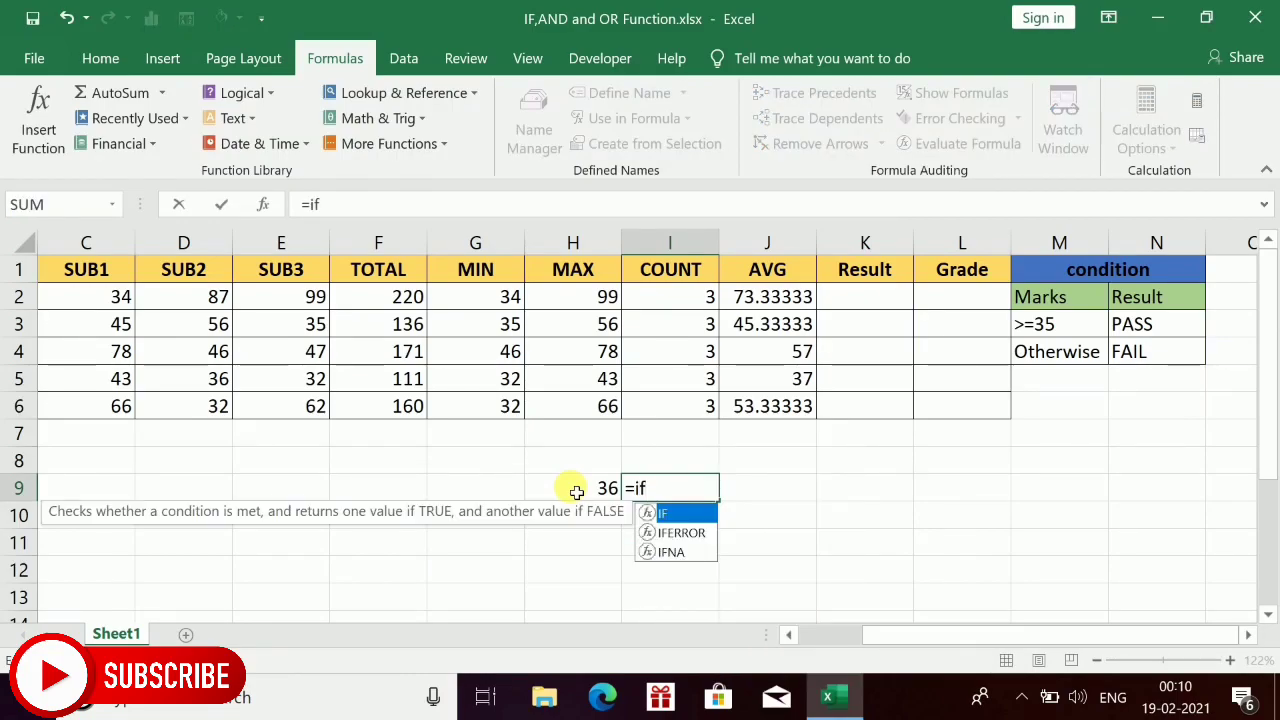
text(()
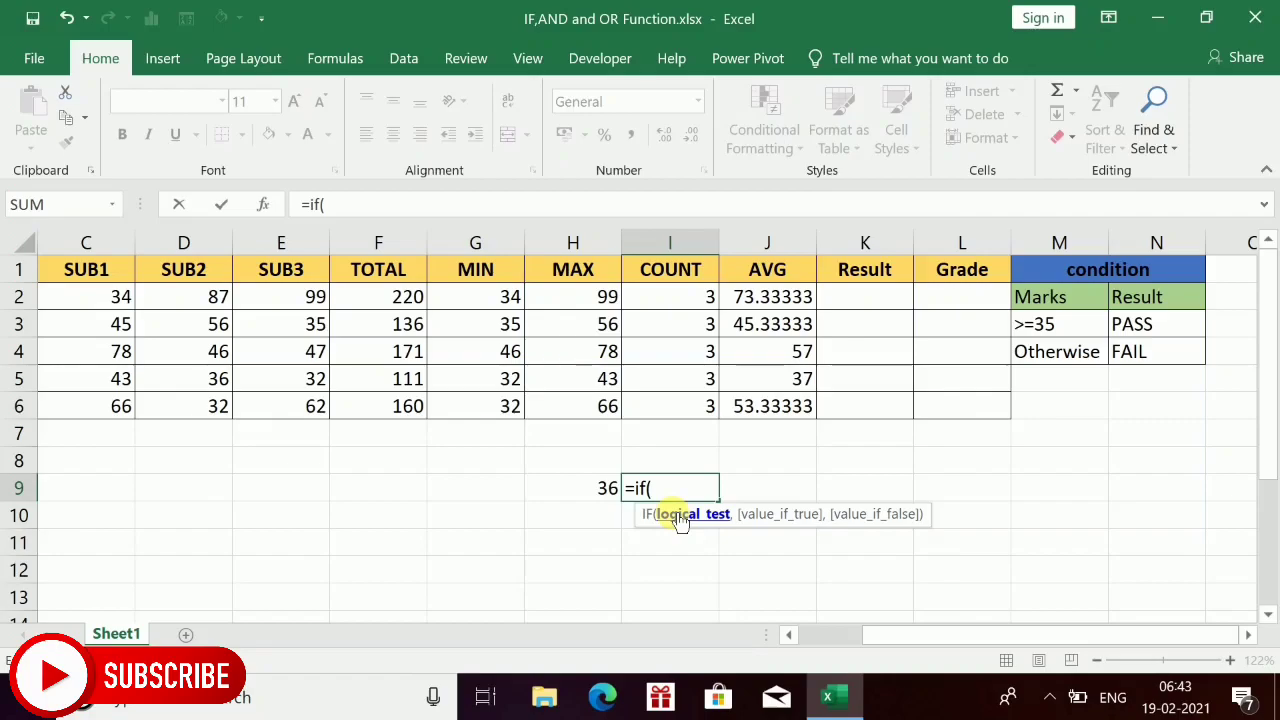
click(594, 494)
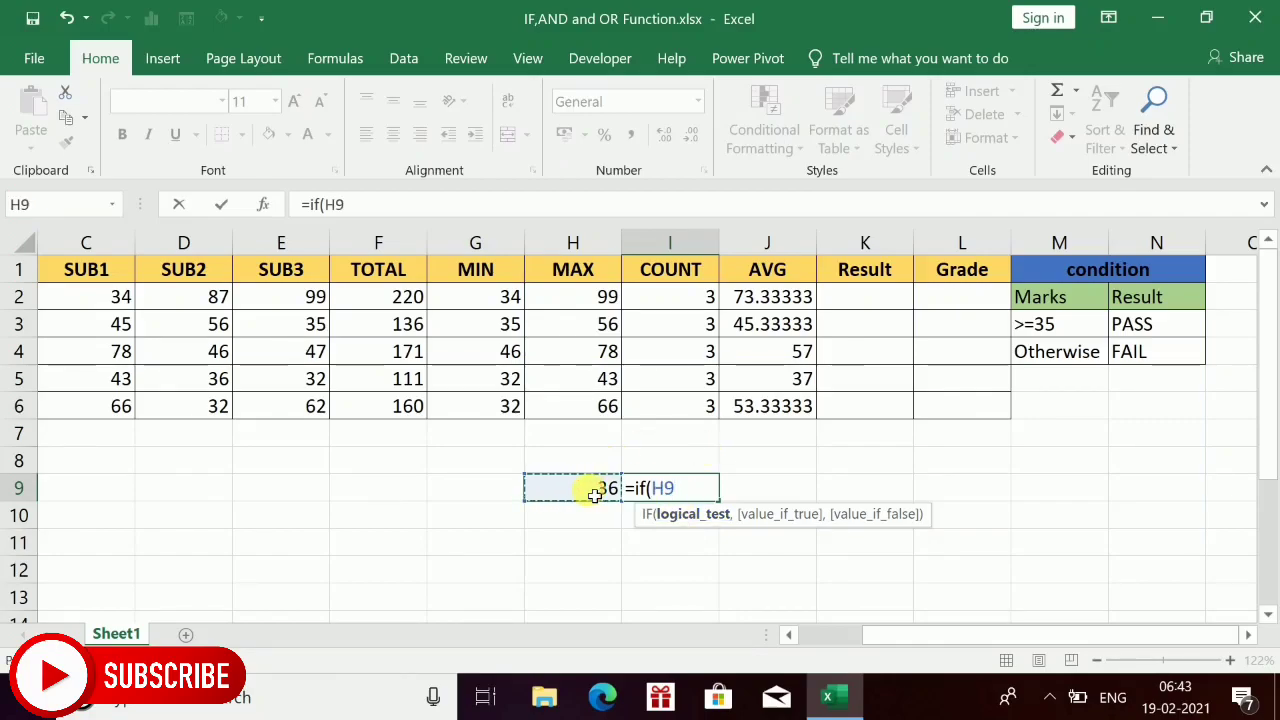
text(>=35)
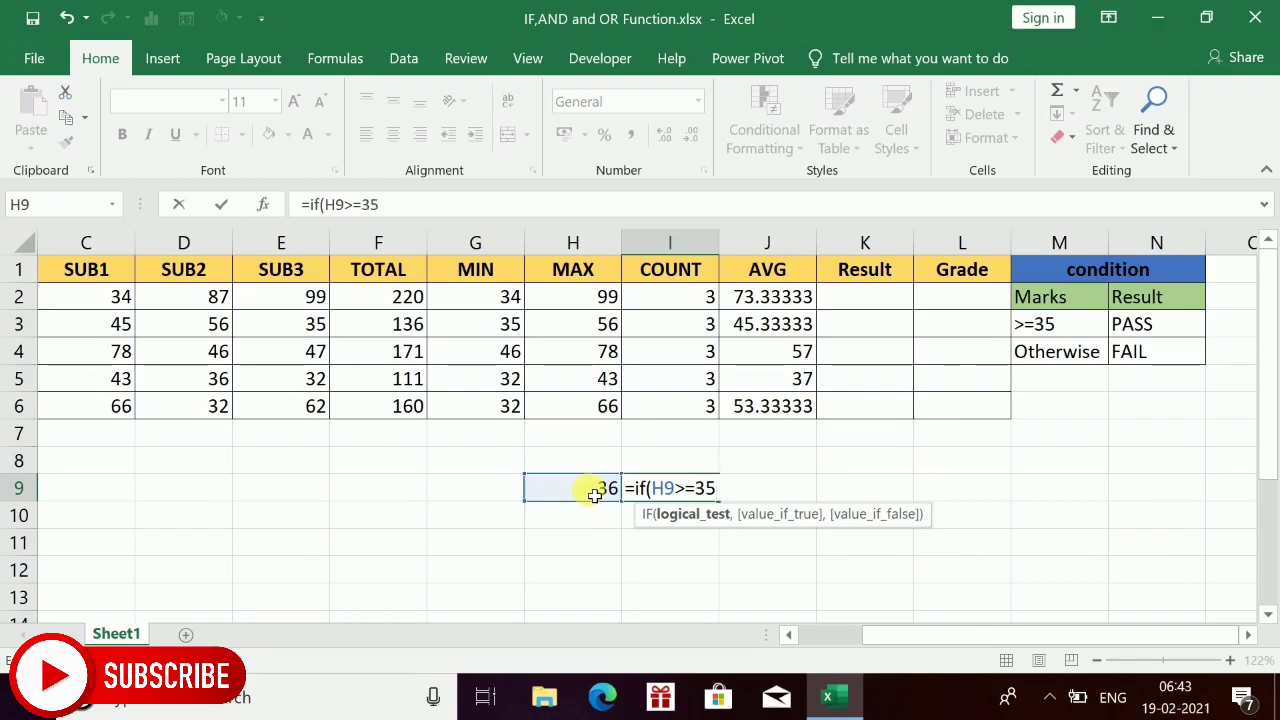
text(,)
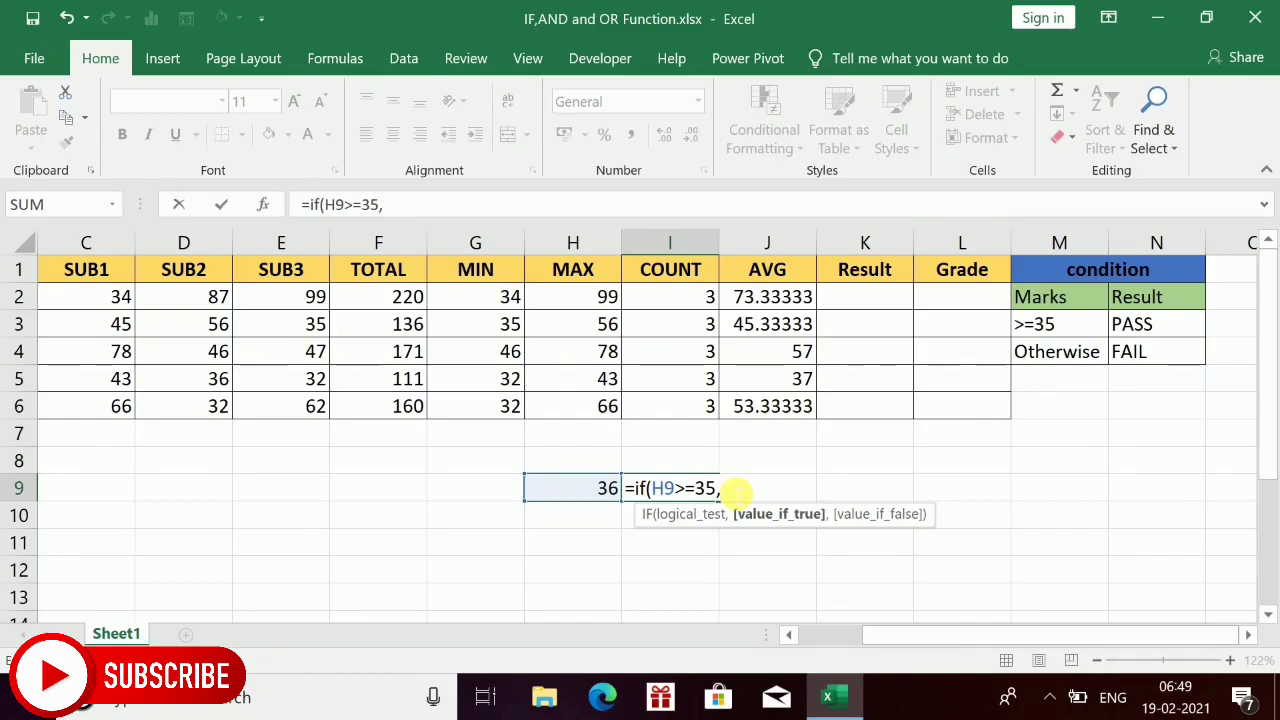
Complete the I9 formula to return "pass" when true and "fail" otherwise, and enter it.
text("pass")
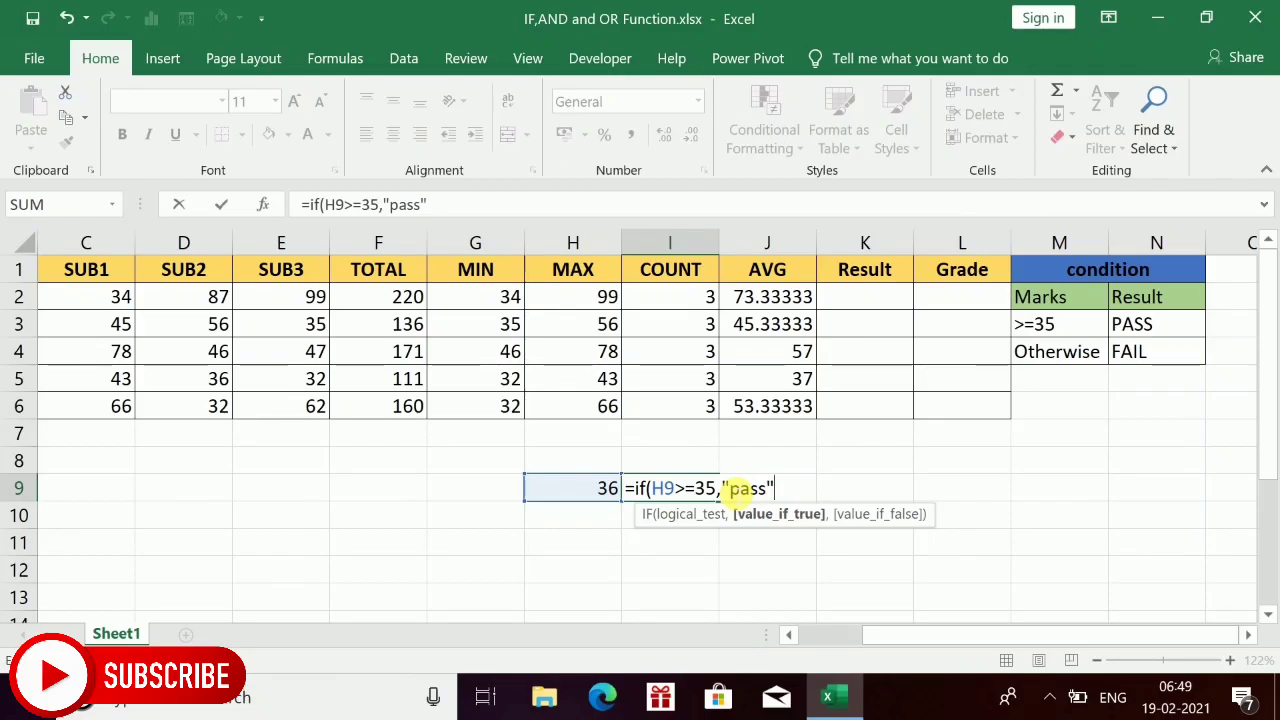
text(,)
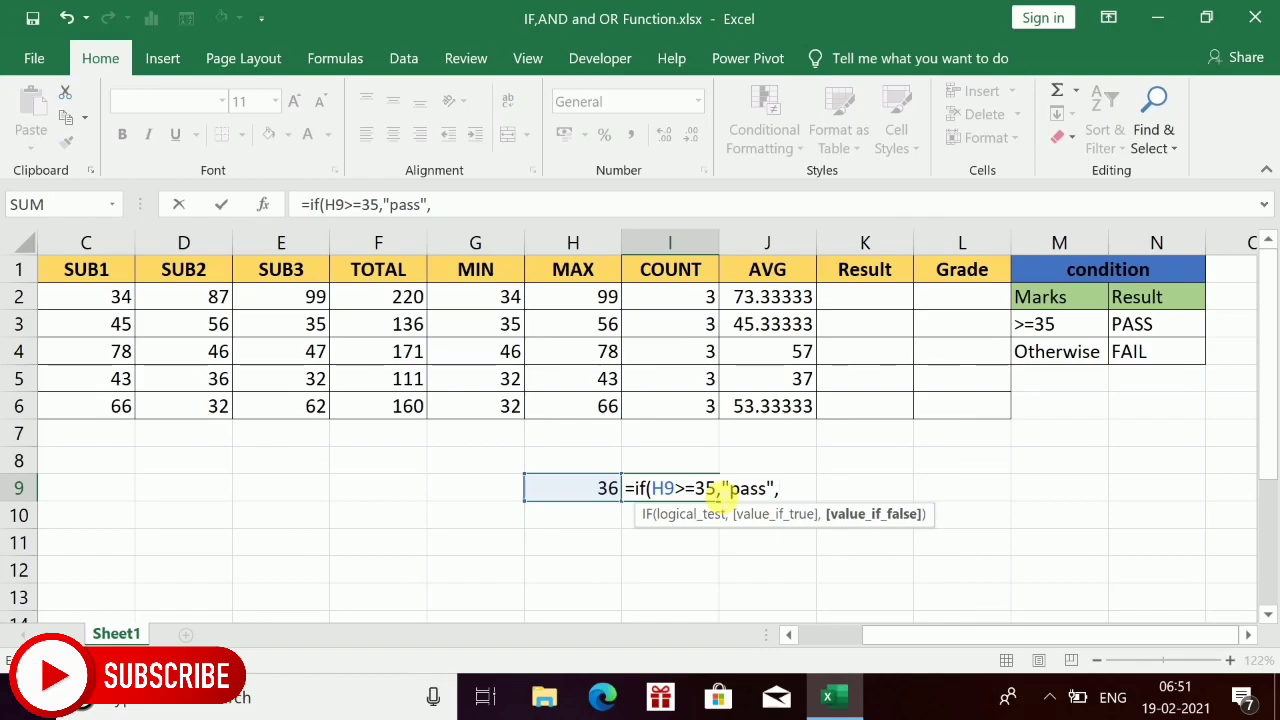
text("fail")
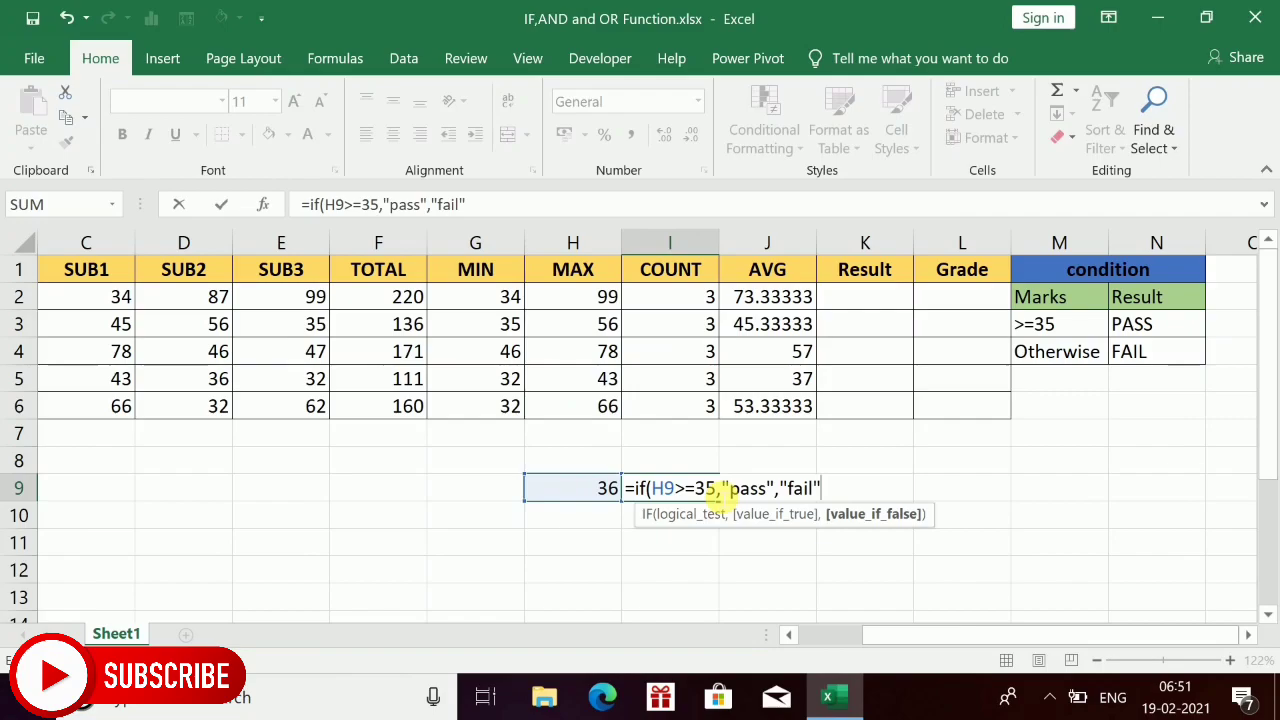
text())
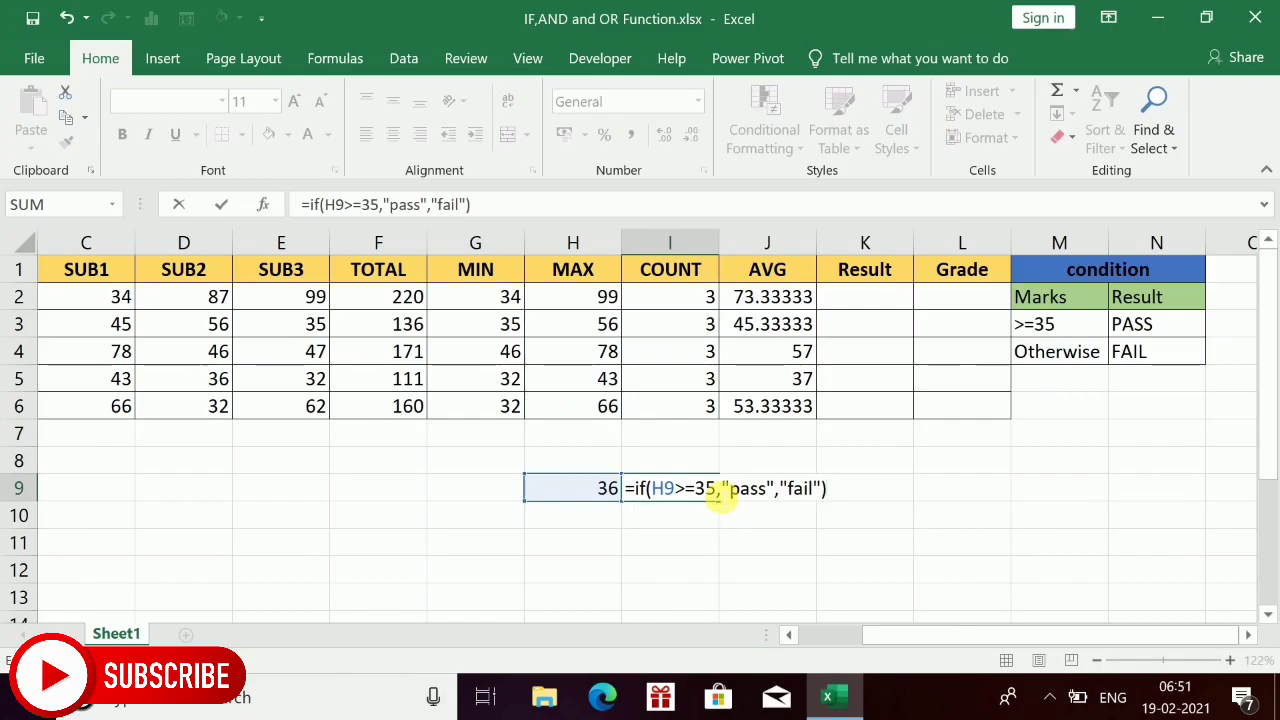
key(Return)
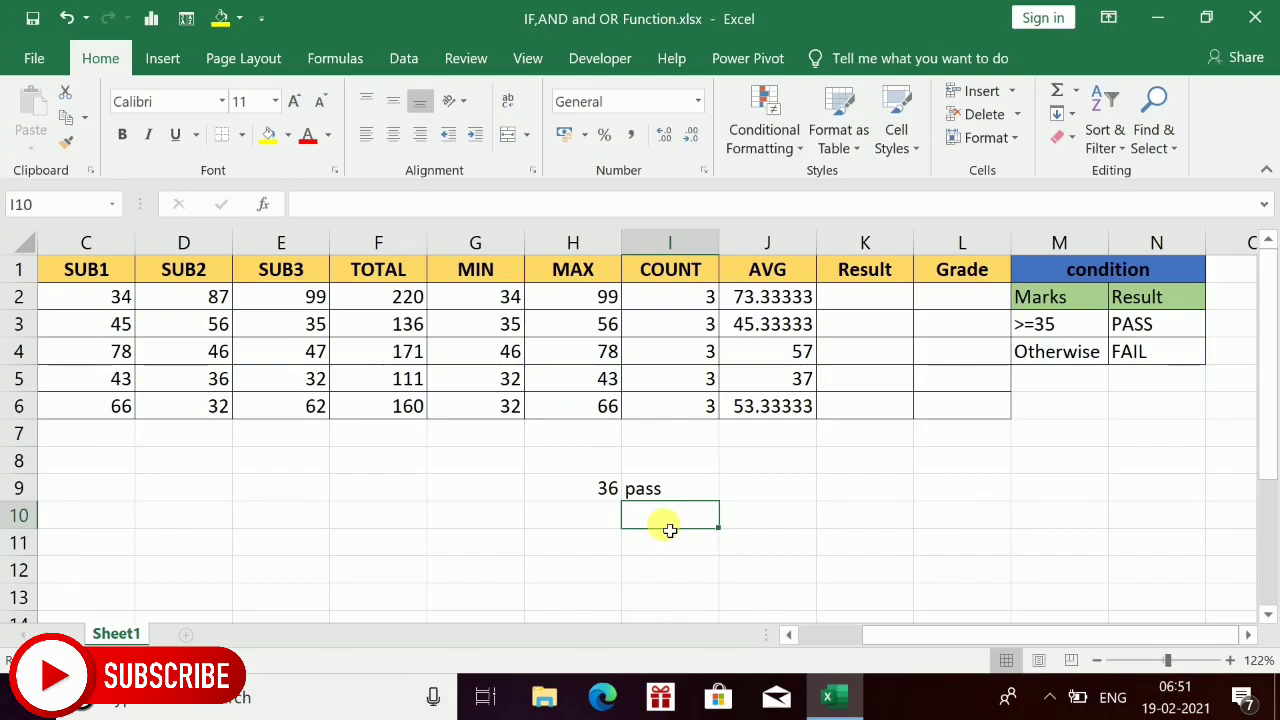
Change the sample mark in H9 to 34.
click(610, 488)
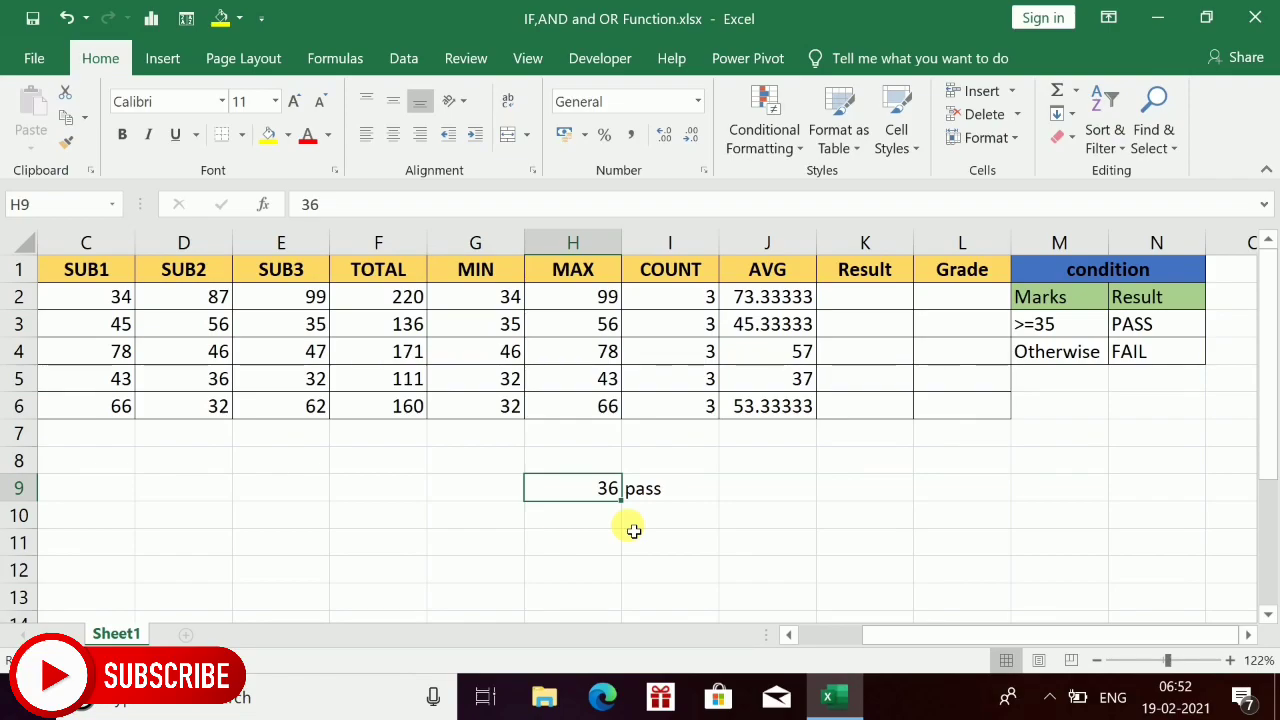
double_click(606, 487)
key(BackSpace)
key(BackSpace)
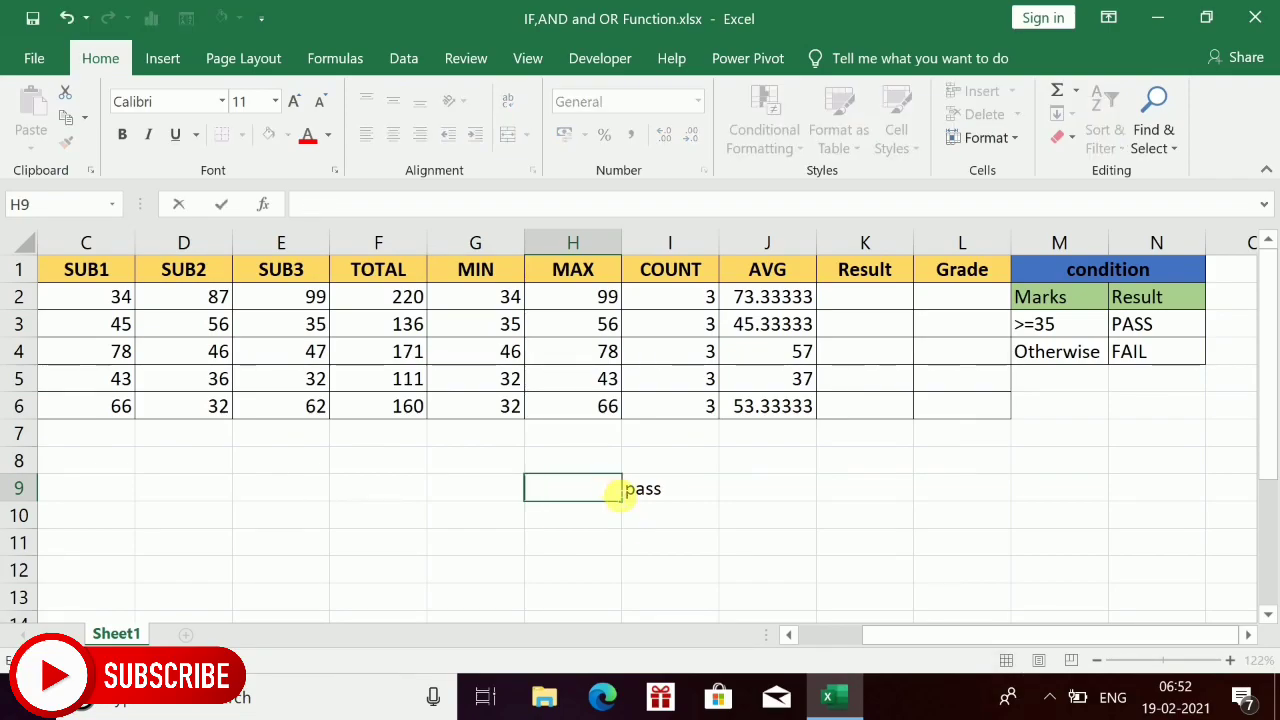
text(34)
key(ctrl+Return)
key(Return)
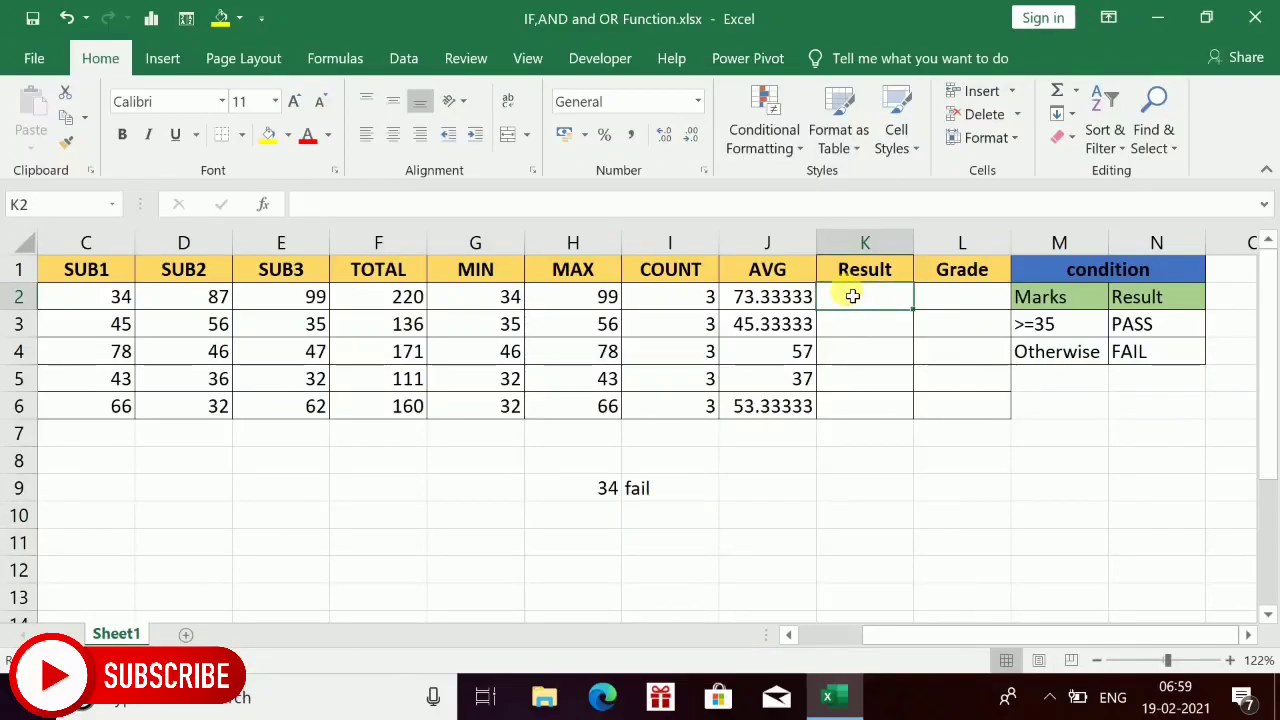
In the first Result cell K2, start an IF formula testing whether the SUB1 mark C2 is at least 35.
text(=)
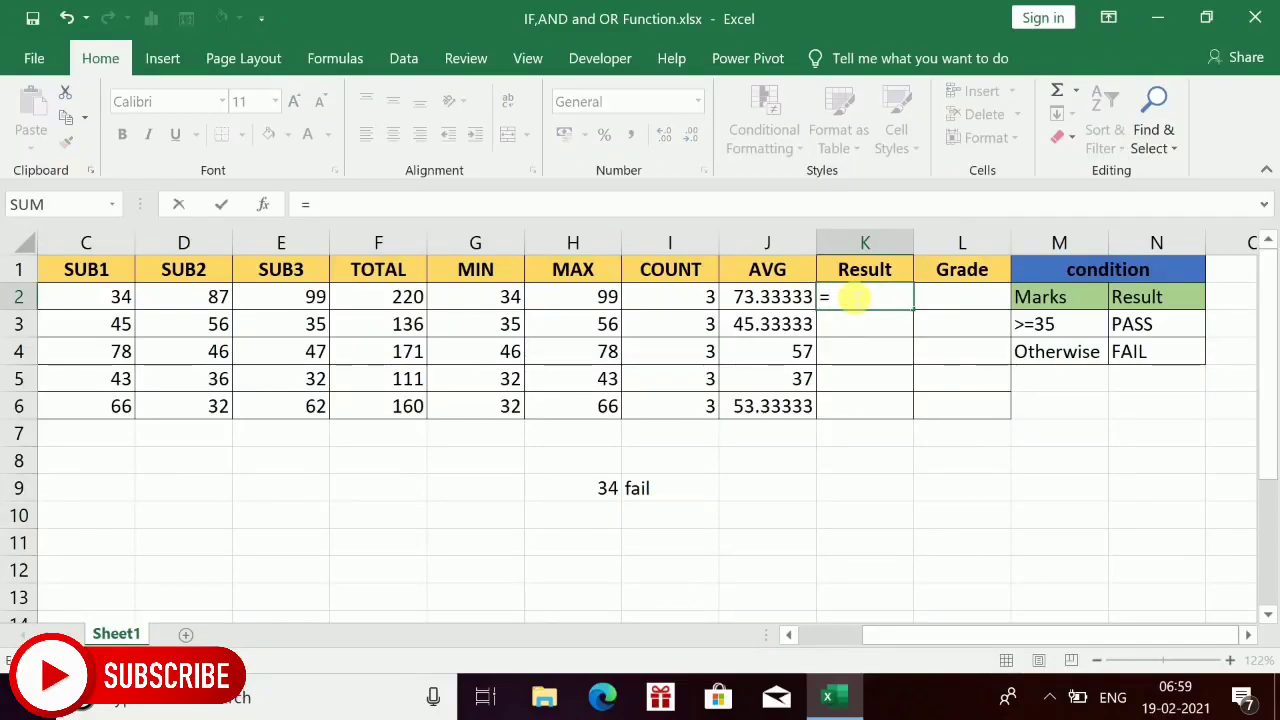
text(if()
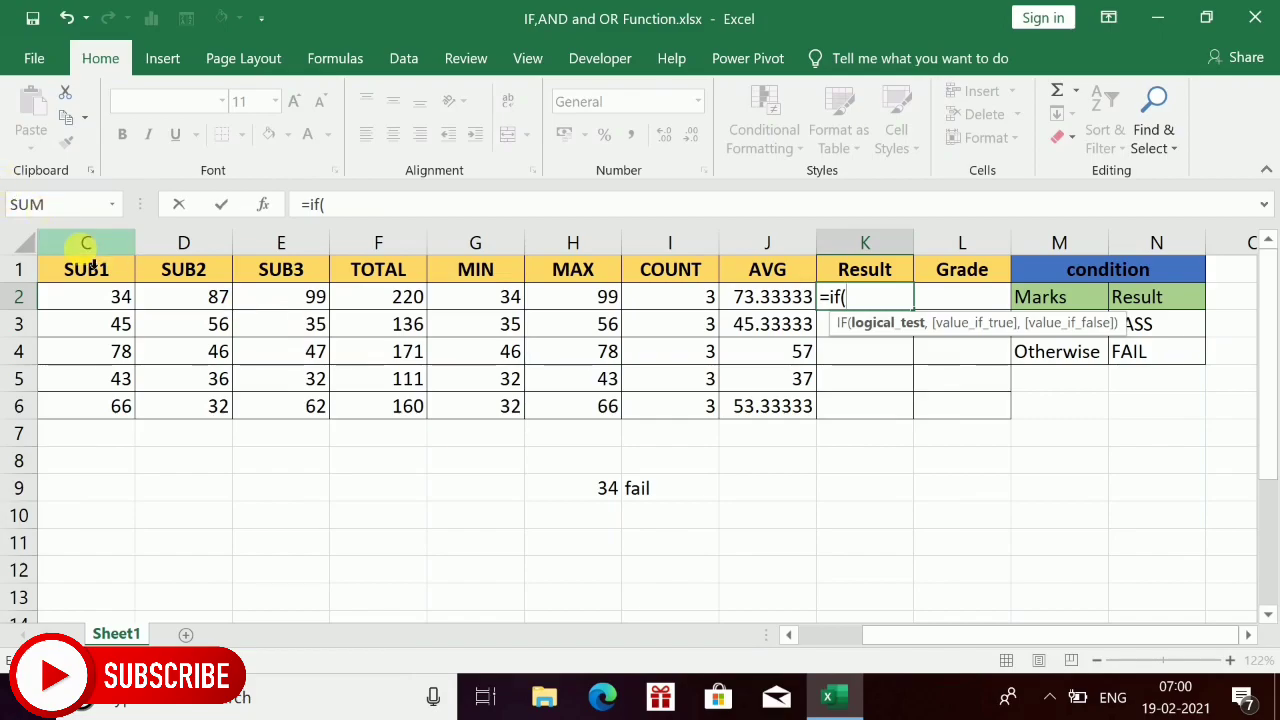
click(100, 316)
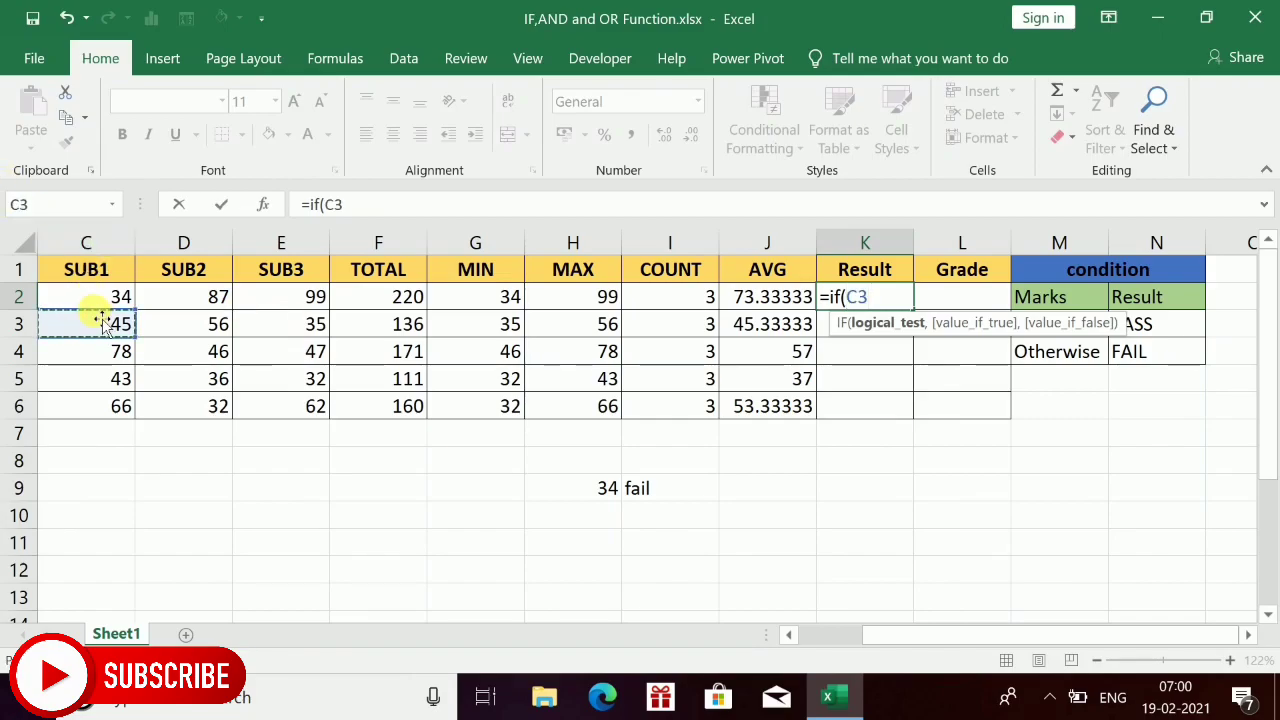
key(BackSpace)
key(BackSpace)
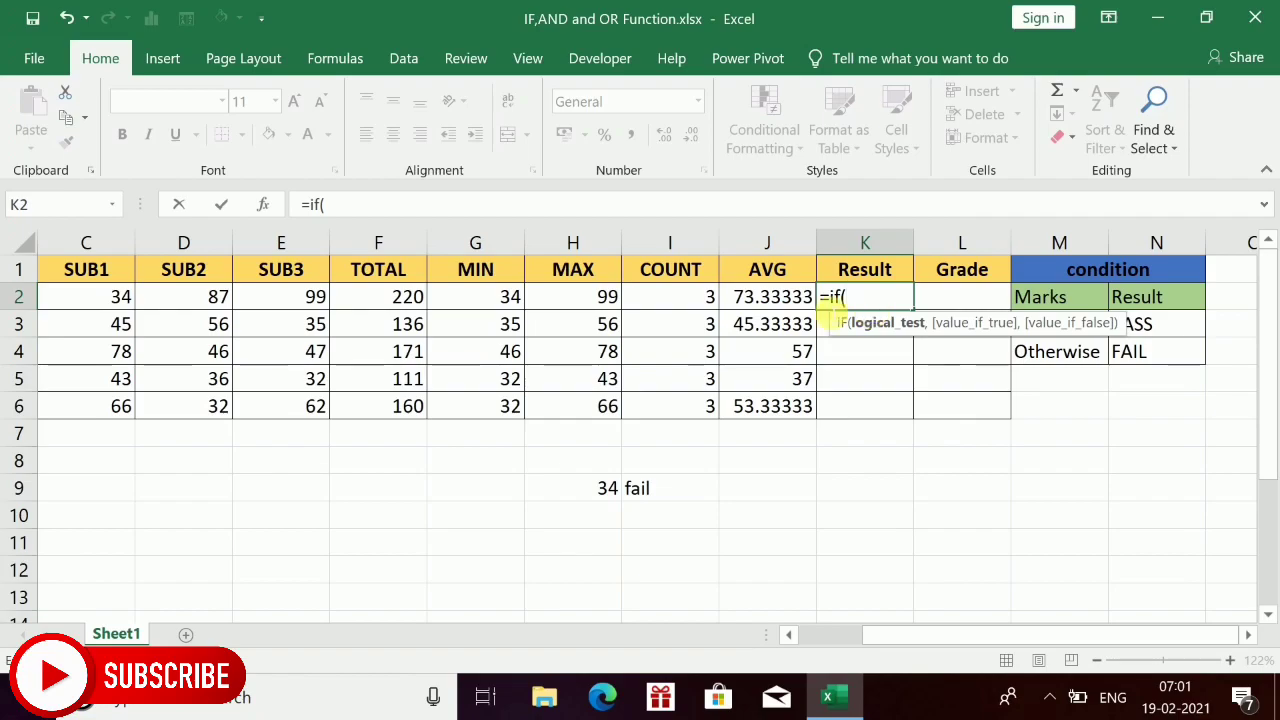
click(131, 298)
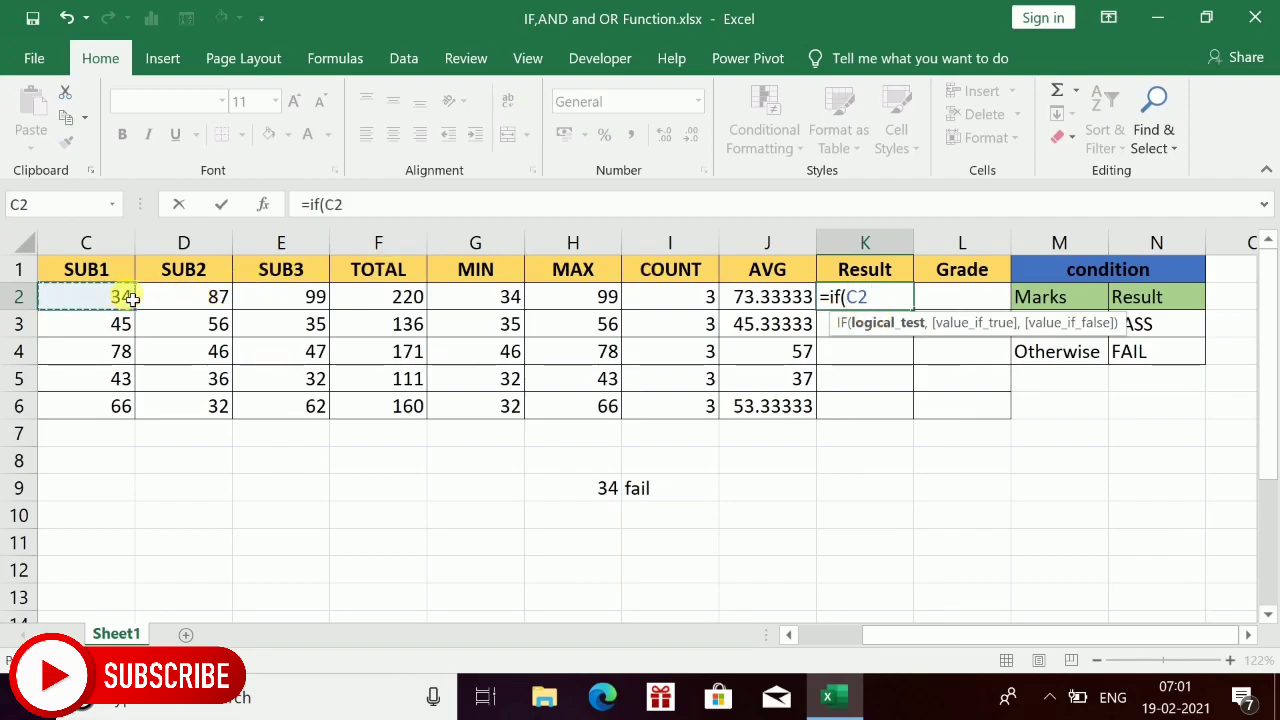
text(>=35)
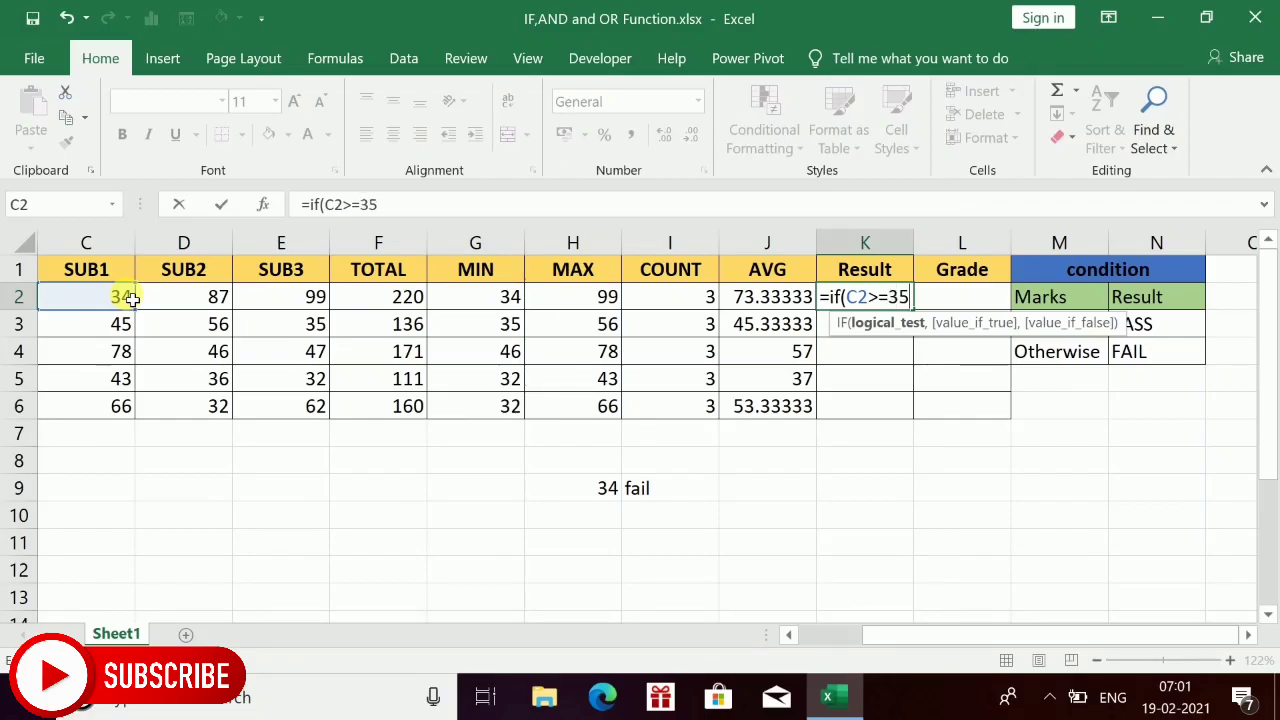
text(,)
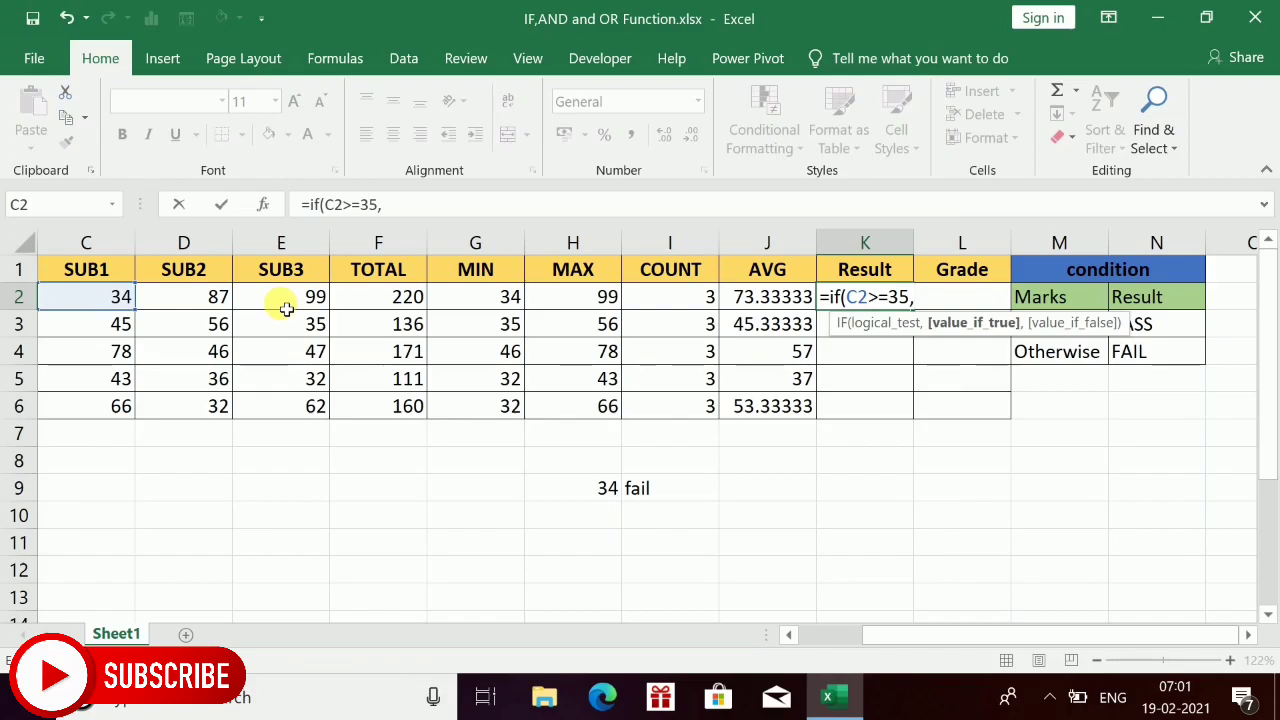
Nest a second IF as the true value, testing whether the SUB2 mark D2 is at least 35.
text(if)
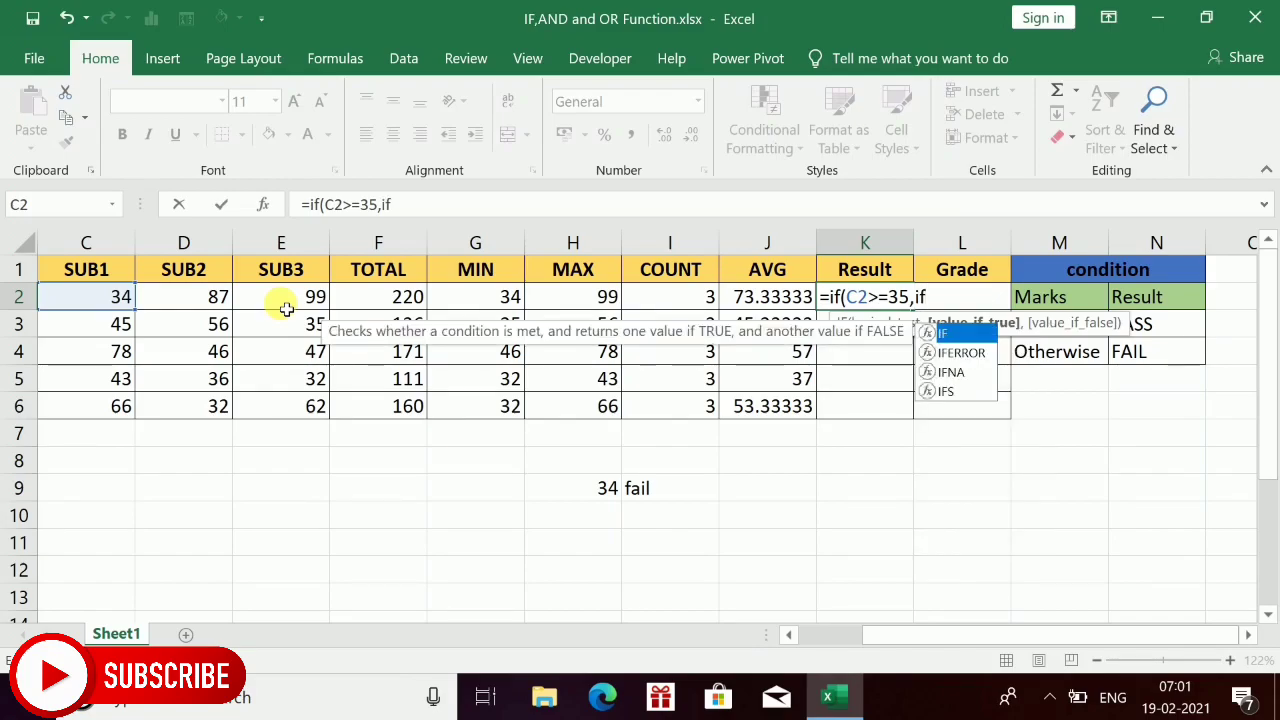
text(()
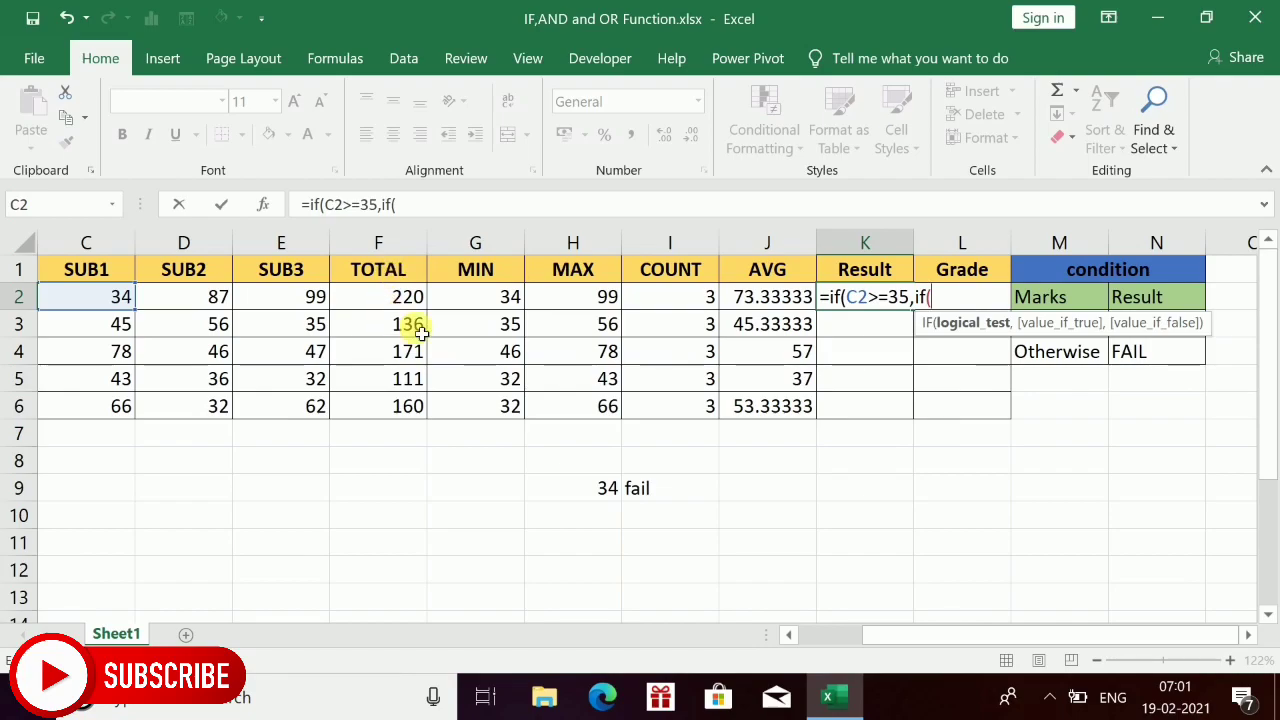
click(216, 302)
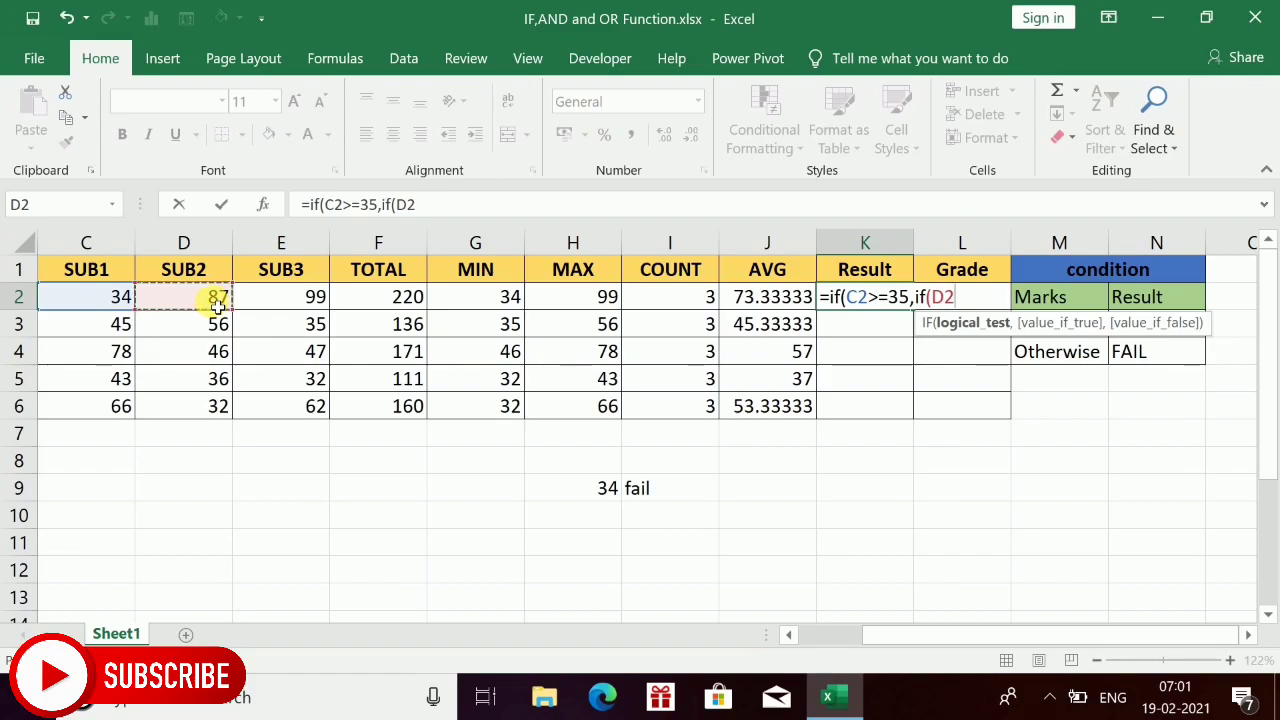
text(>=)
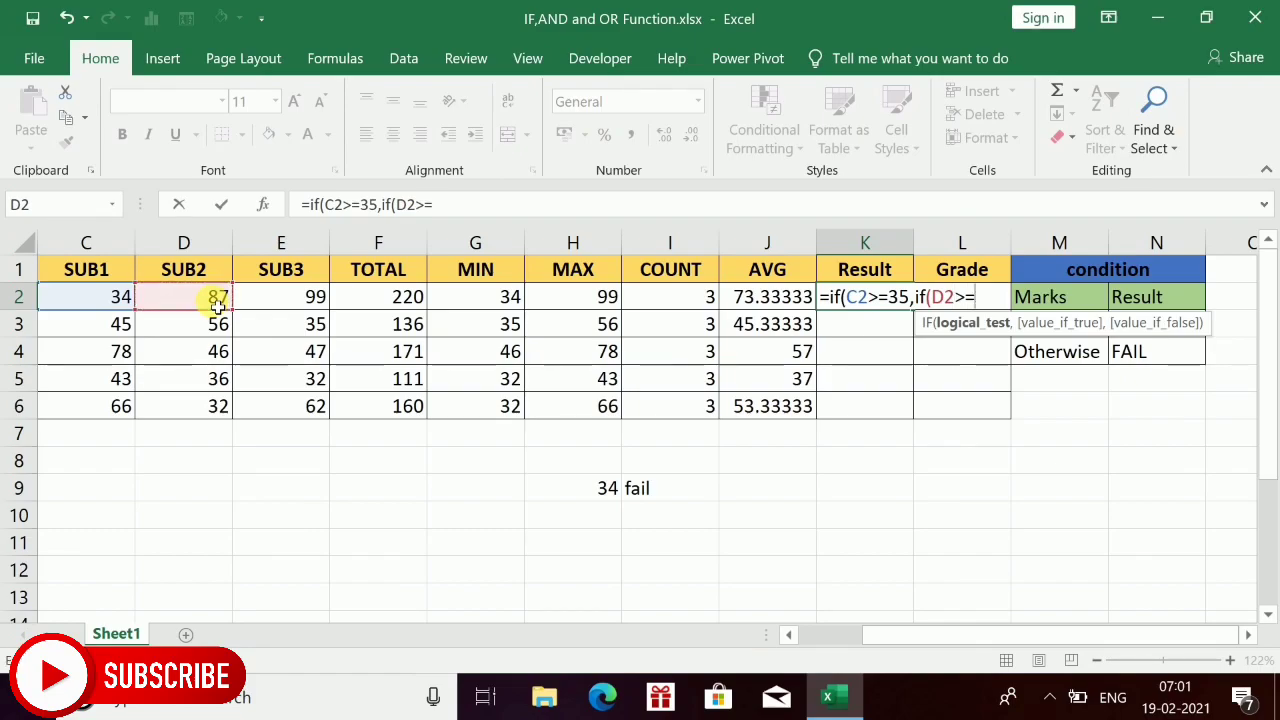
text(35)
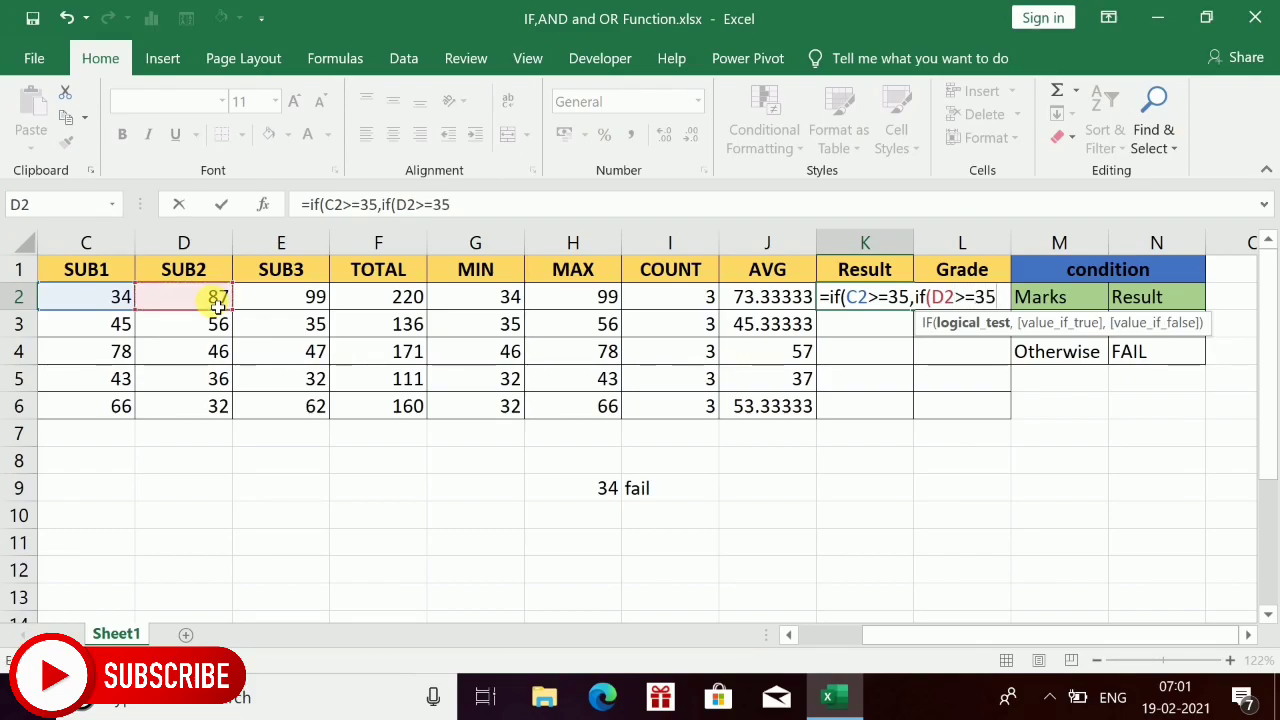
text(,)
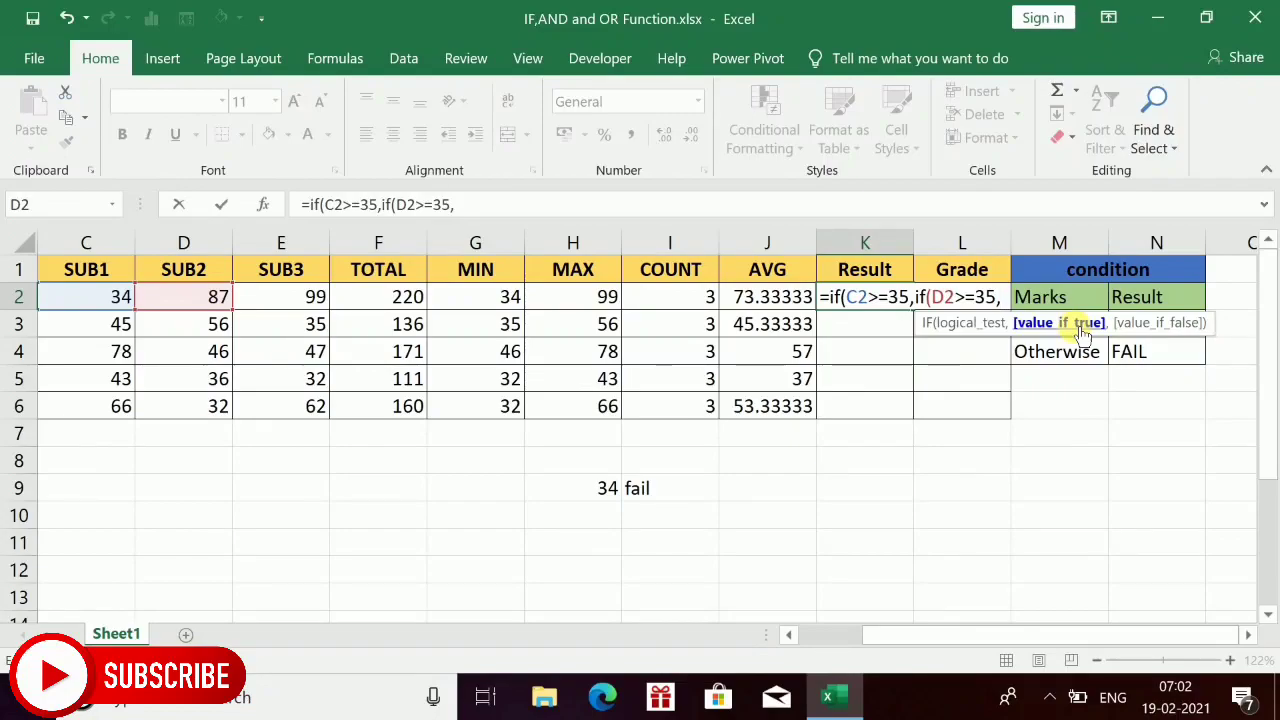
Nest a third IF testing whether the SUB3 mark E2 is at least 35, returning "pass" when true.
text(if()
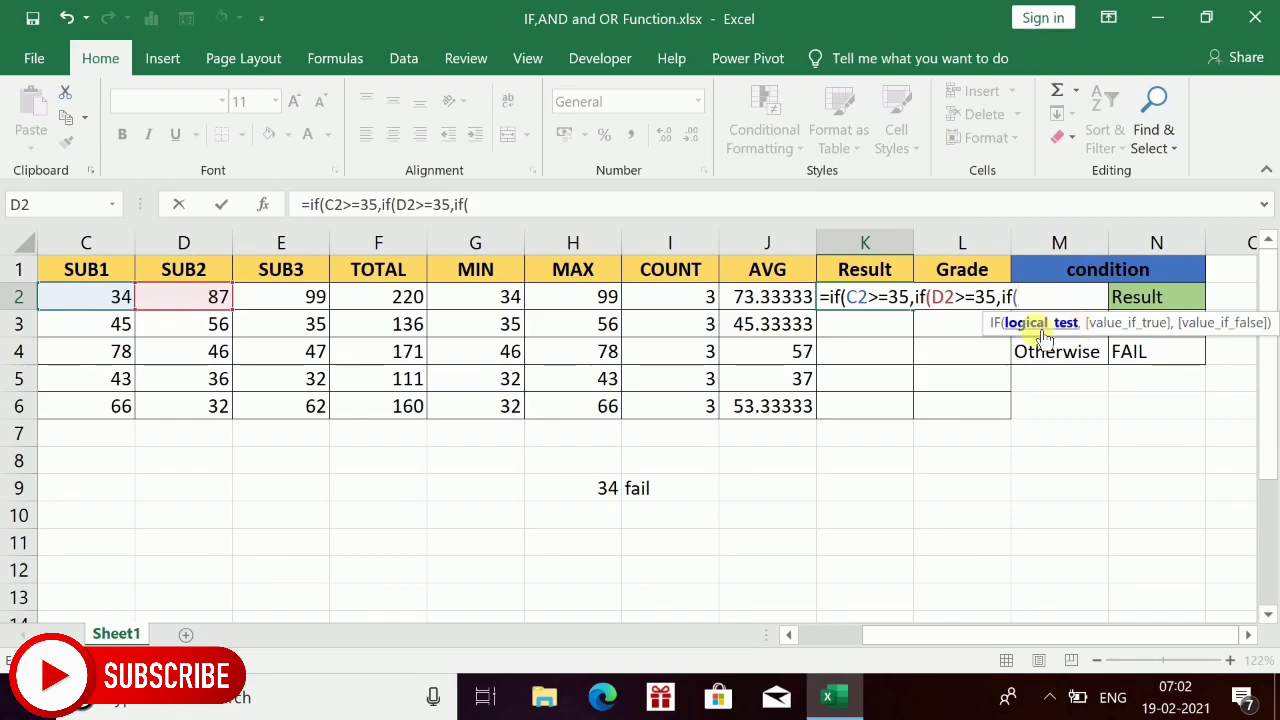
click(307, 306)
text(>)
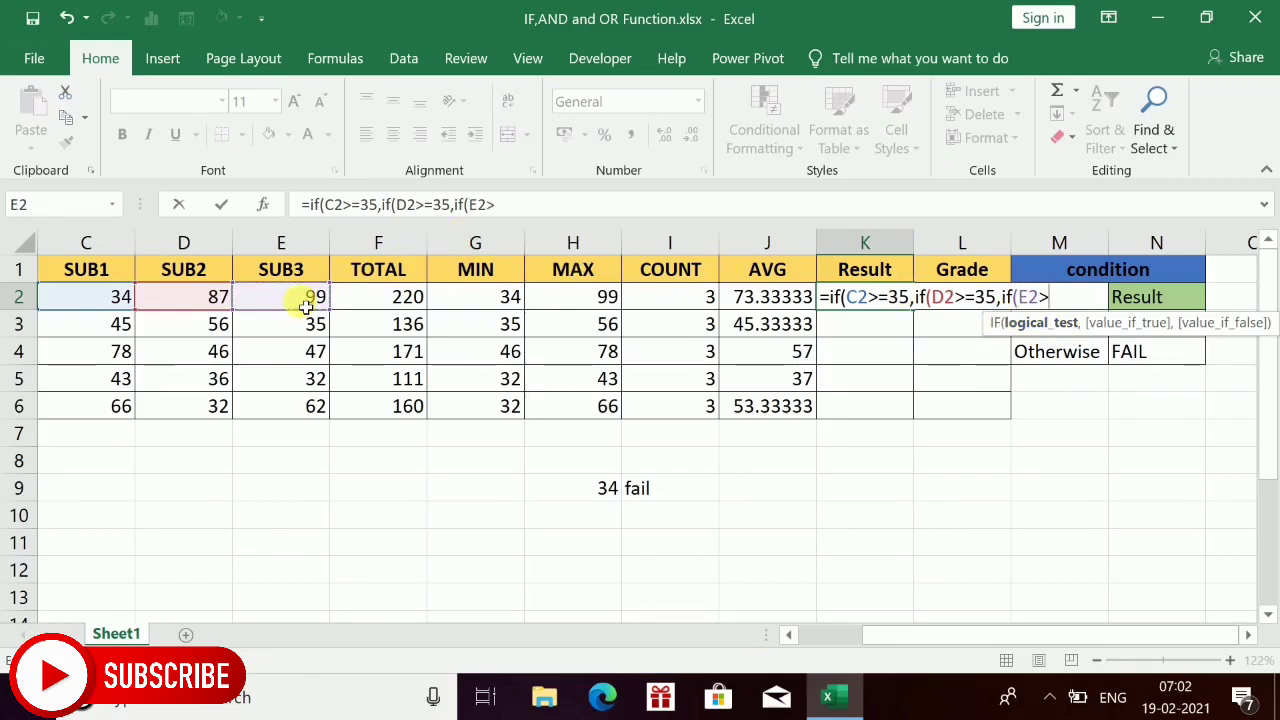
text(=35)
text(,")
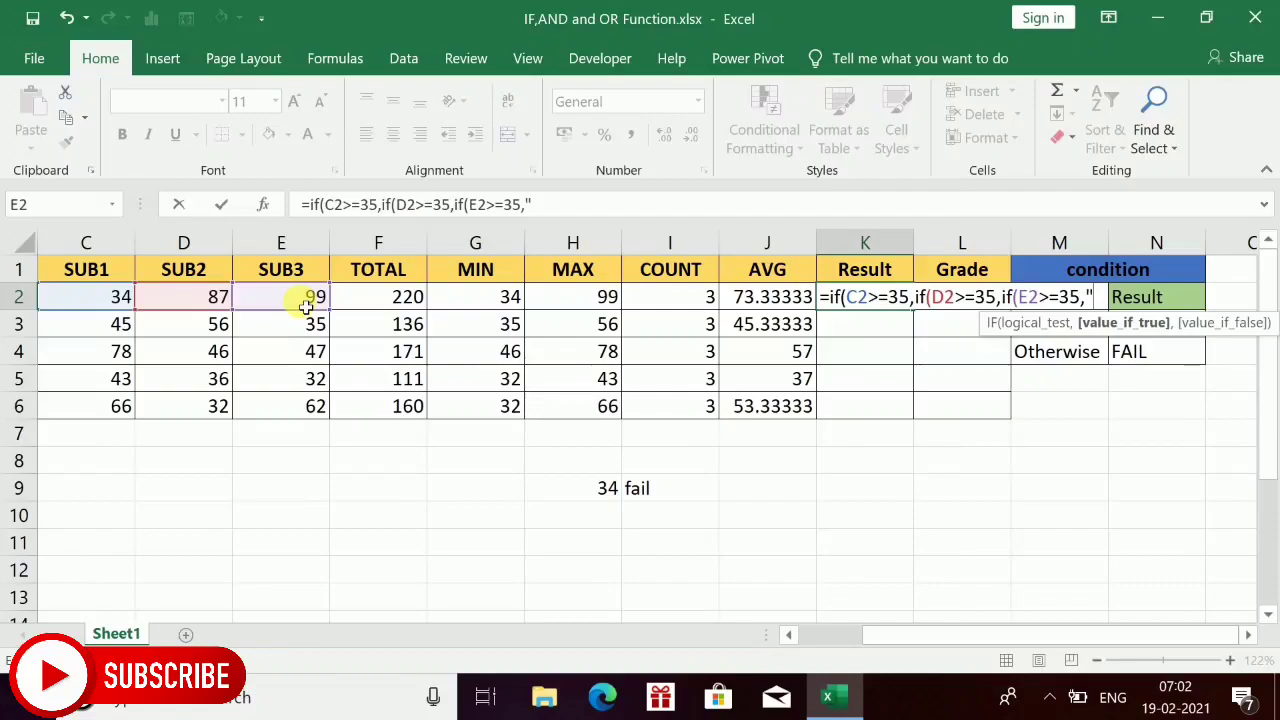
text(pass")
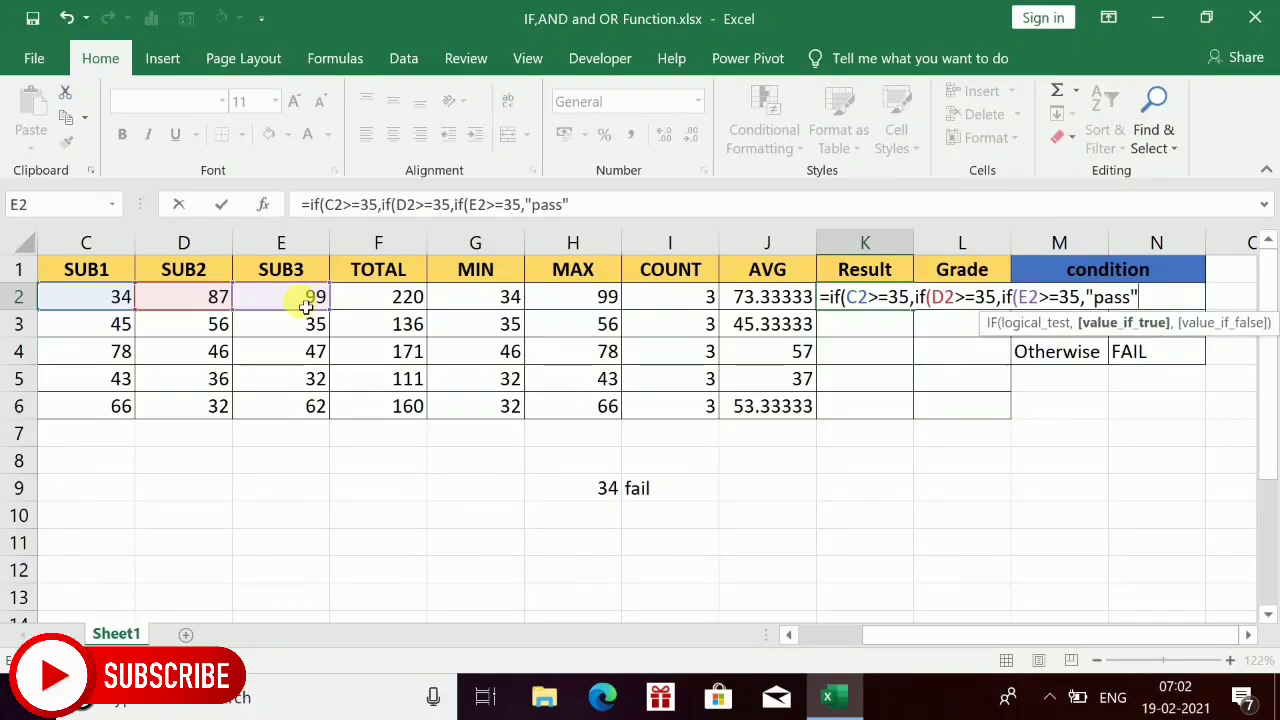
text(,)
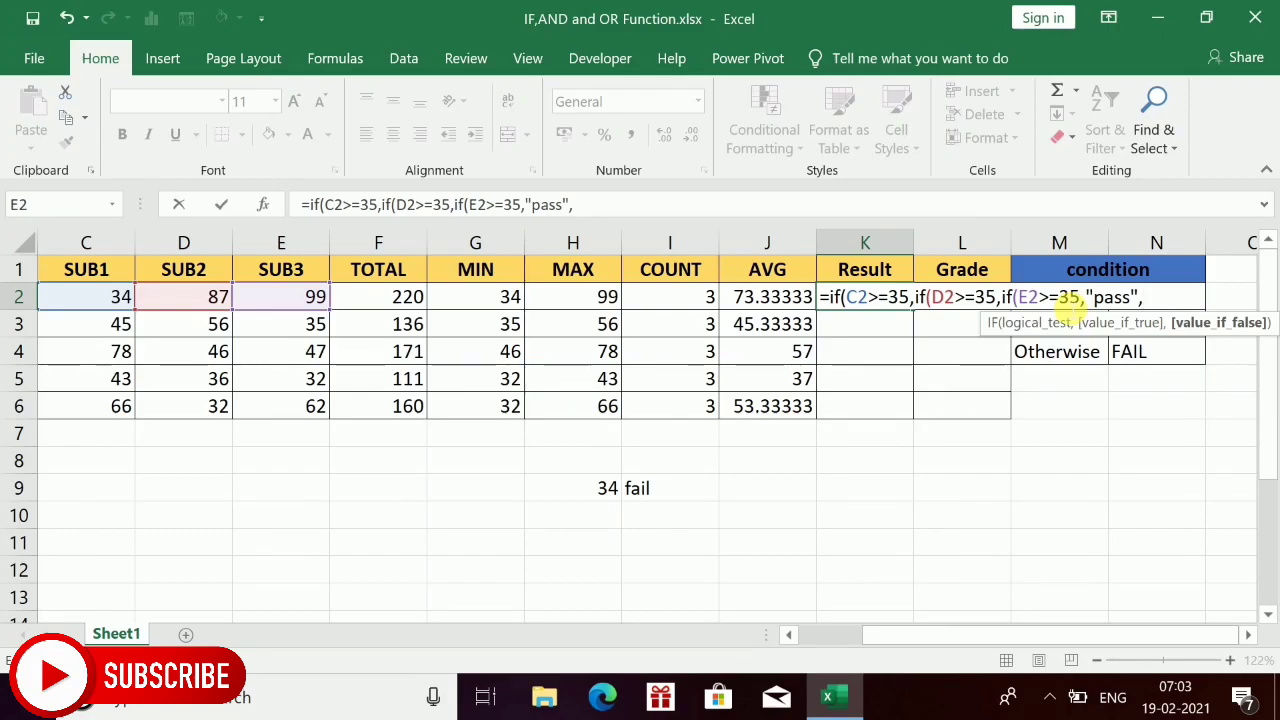
Complete the third IF with "fail" as its false value, close all parentheses and enter the formula in K2.
text("fail)
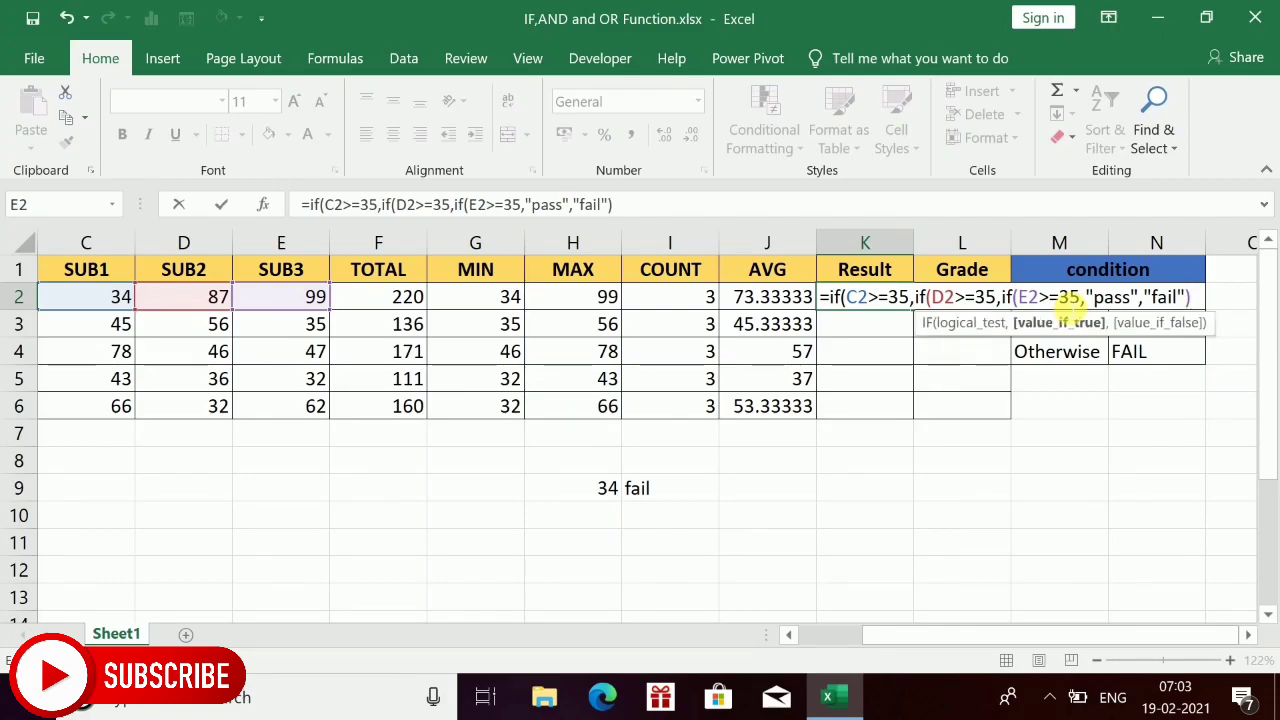
text())
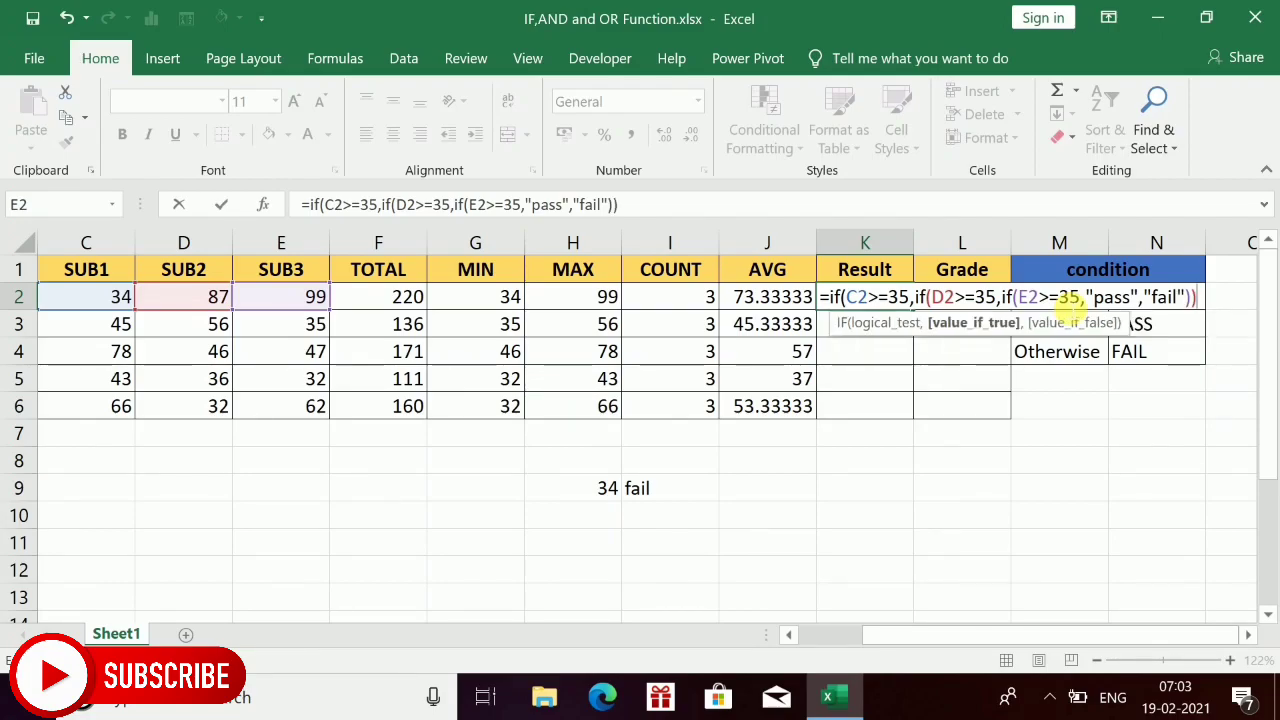
text())
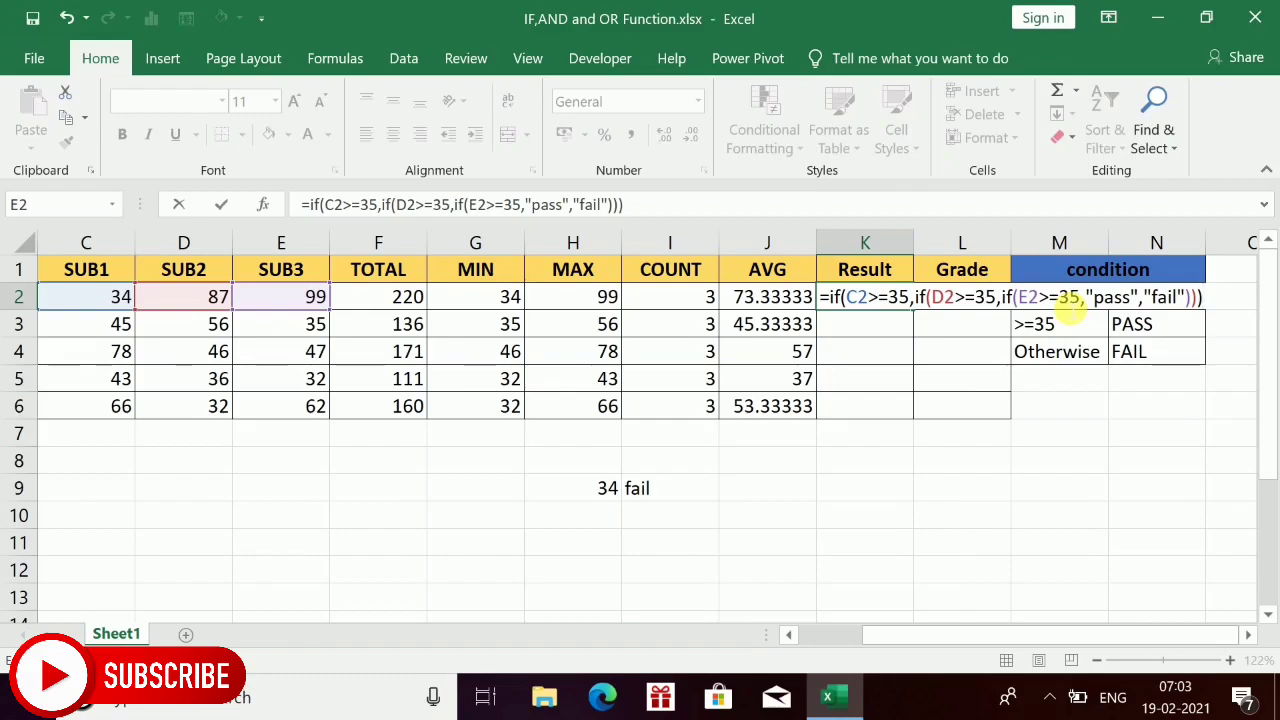
key(Return)
key(Up)
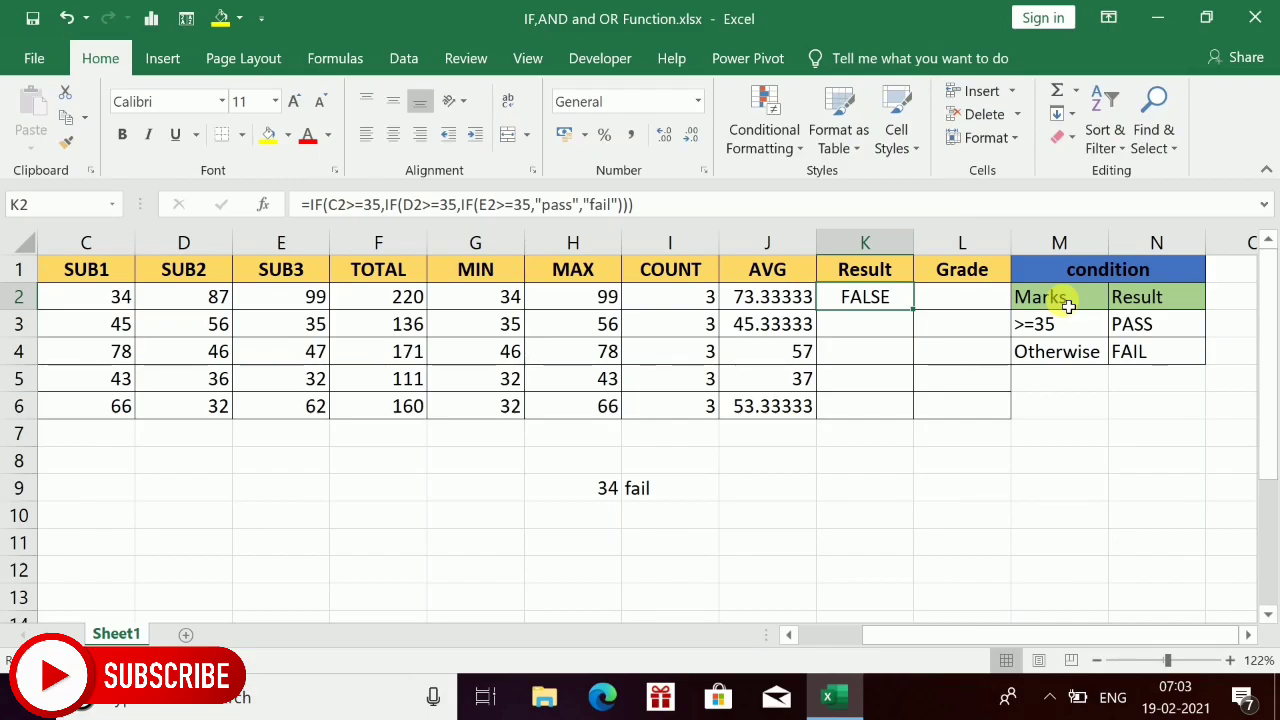
Fill the nested IF formula from K2 down through K6.
key(F2)
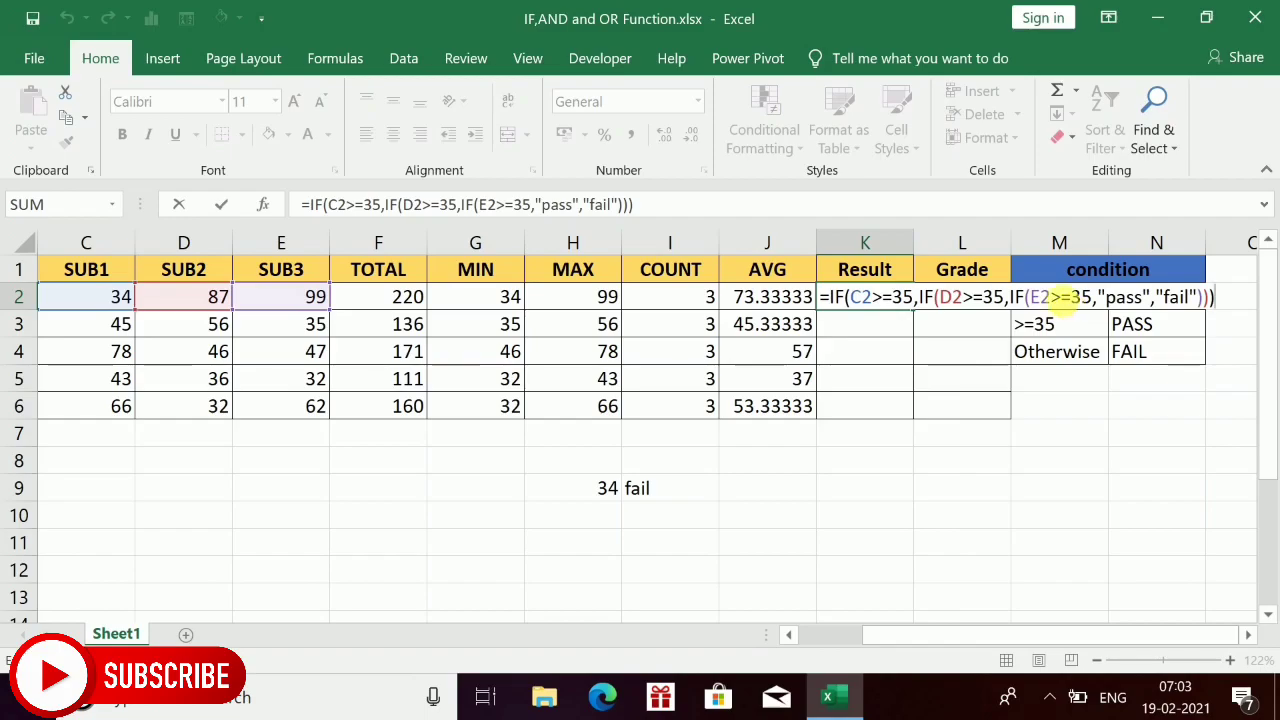
key(Return)
key(Up)
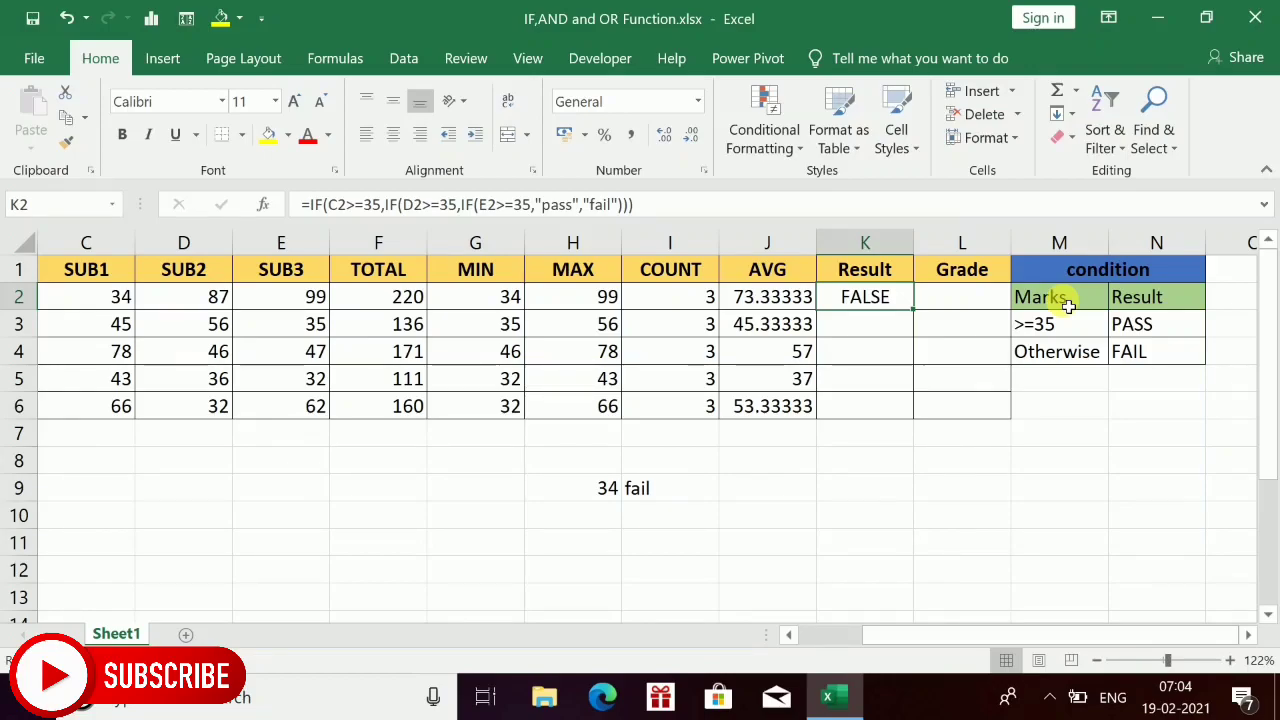
key(shift+Down)
key(shift+Down)
key(shift+Down)
key(shift+Down)
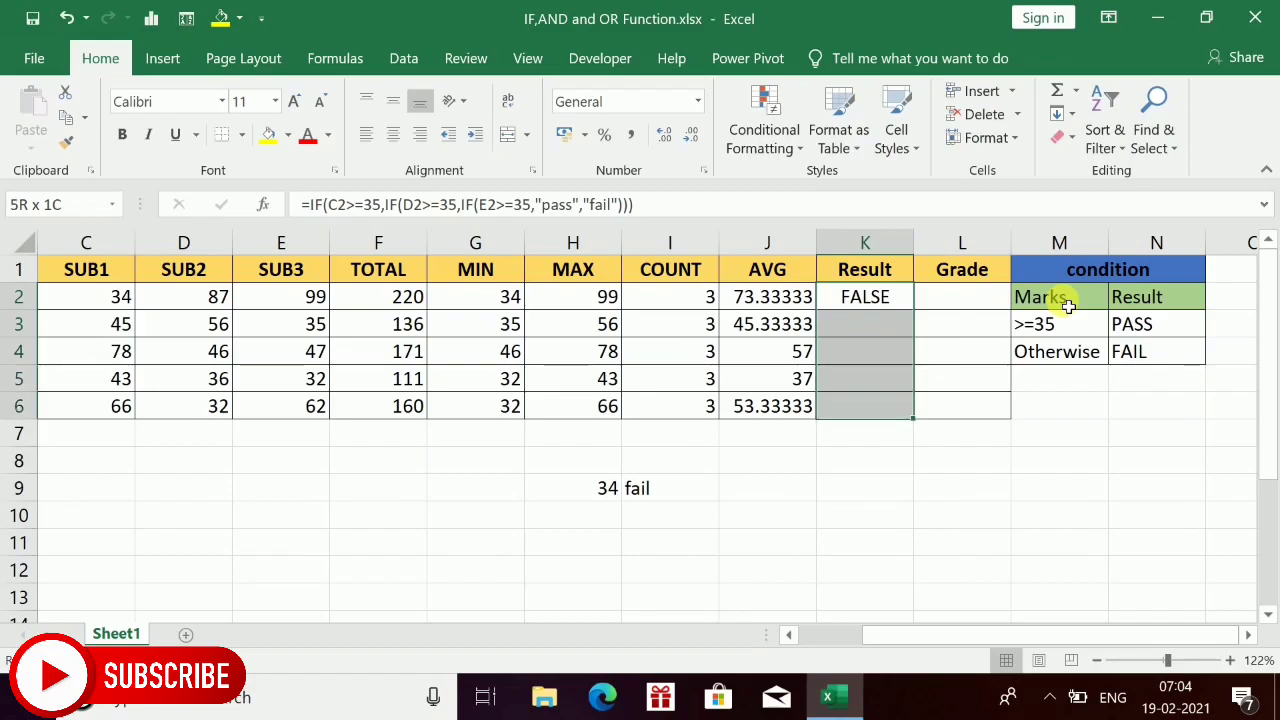
key(ctrl+d)
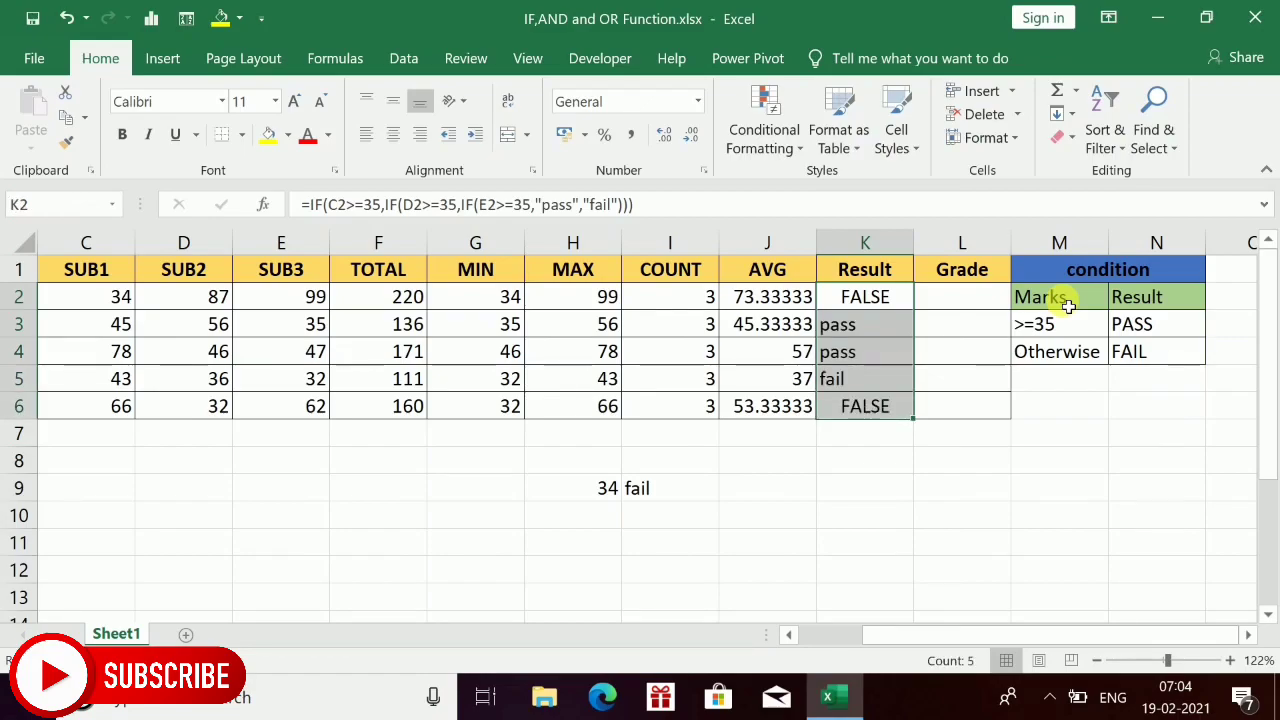
Open Evaluate Formula for K2 and evaluate its first underlined expression to trace the nested IF.
key(Down)
key(Down)
key(Up)
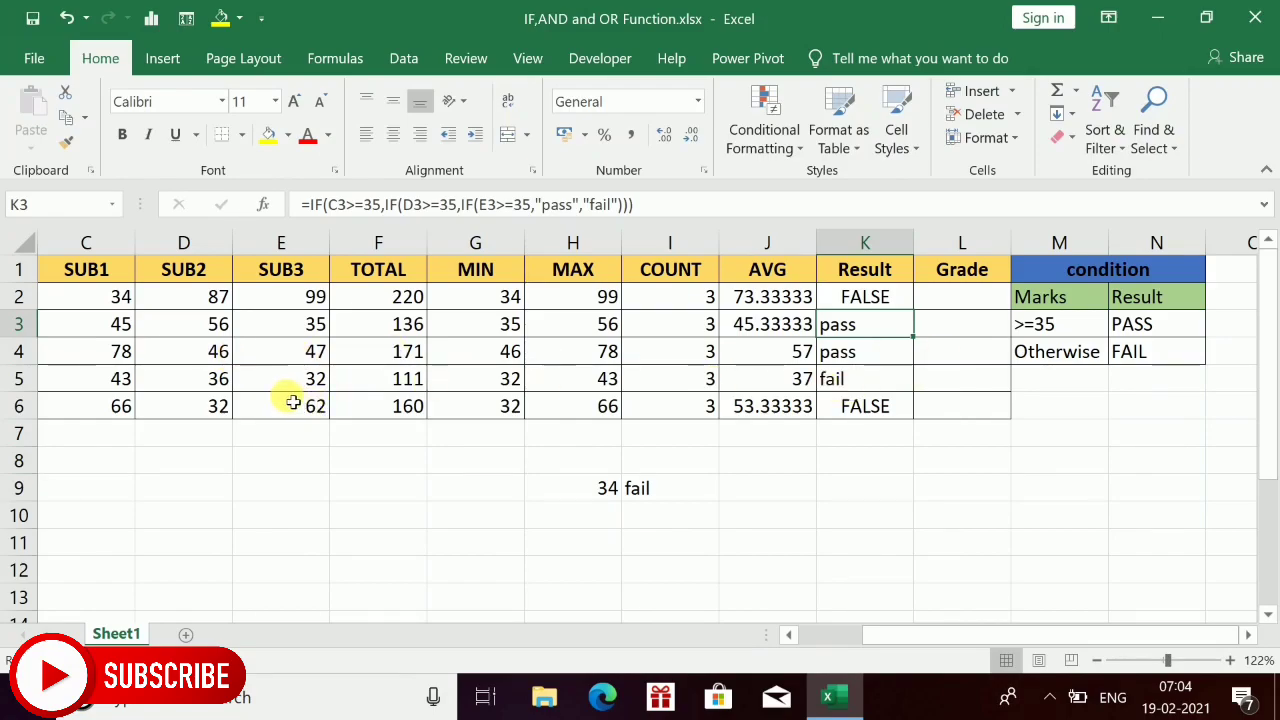
click(908, 305)
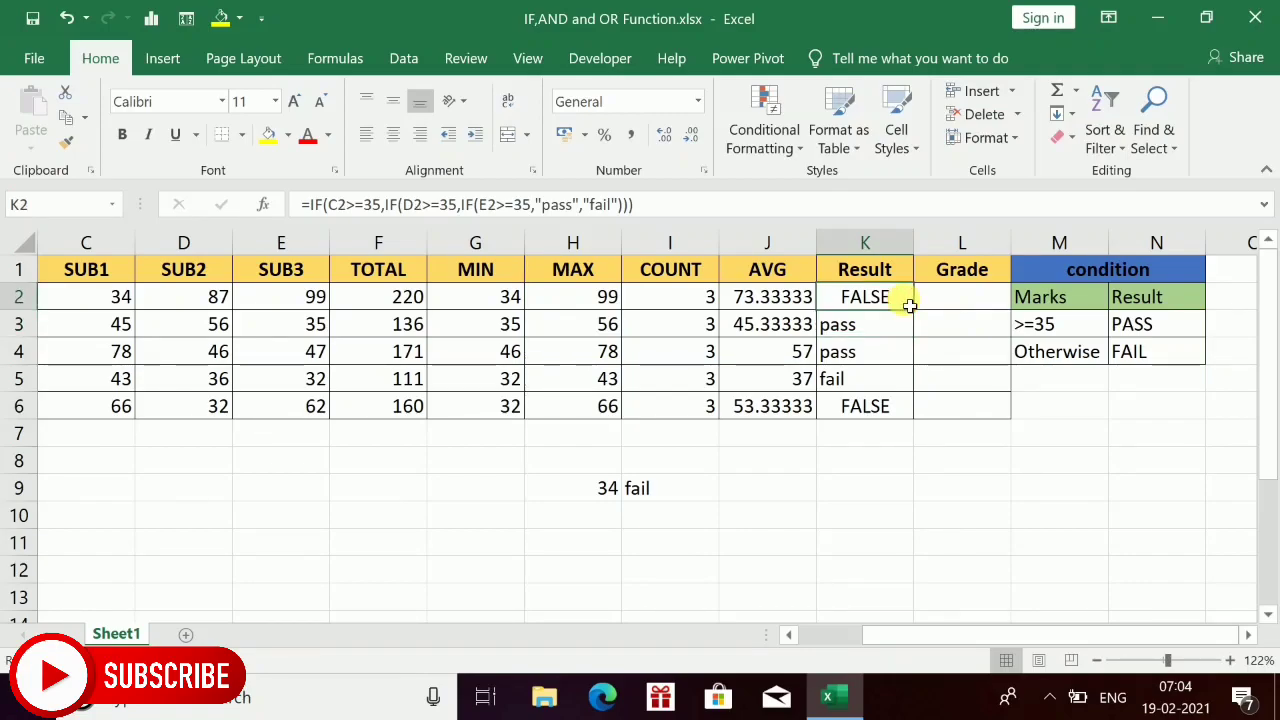
key(alt)
key(m)
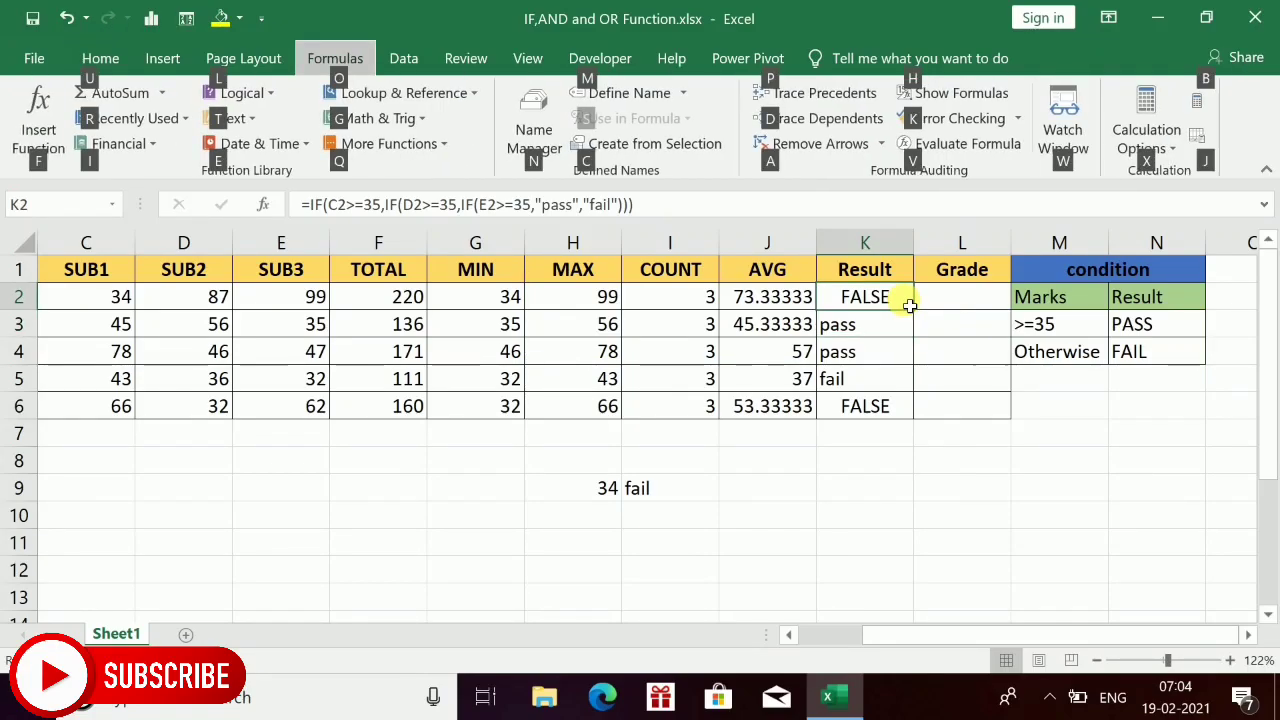
key(v)
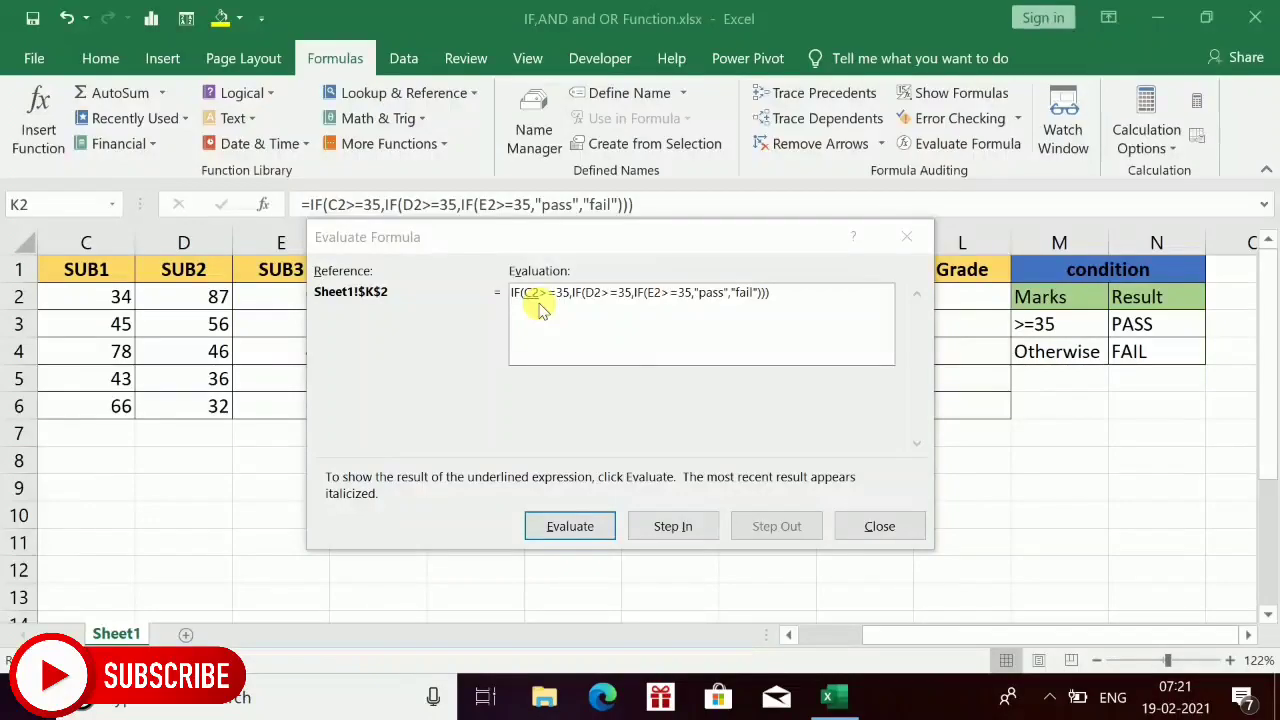
click(598, 536)
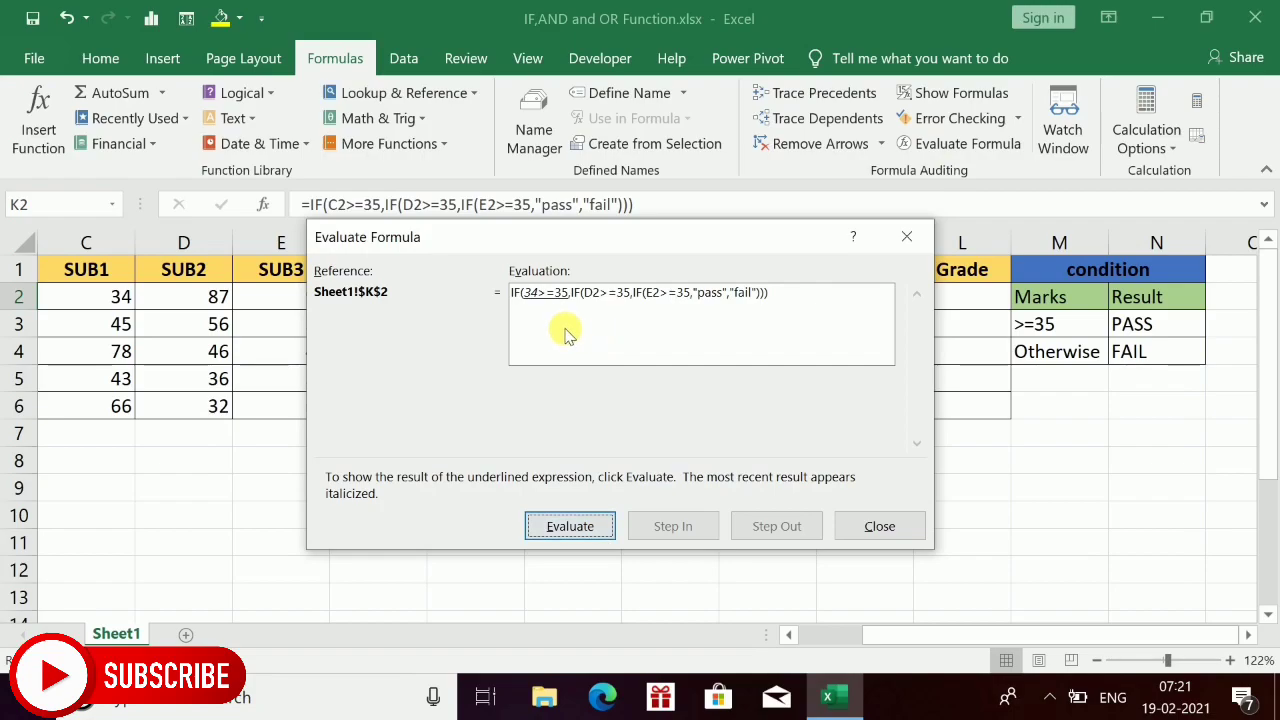